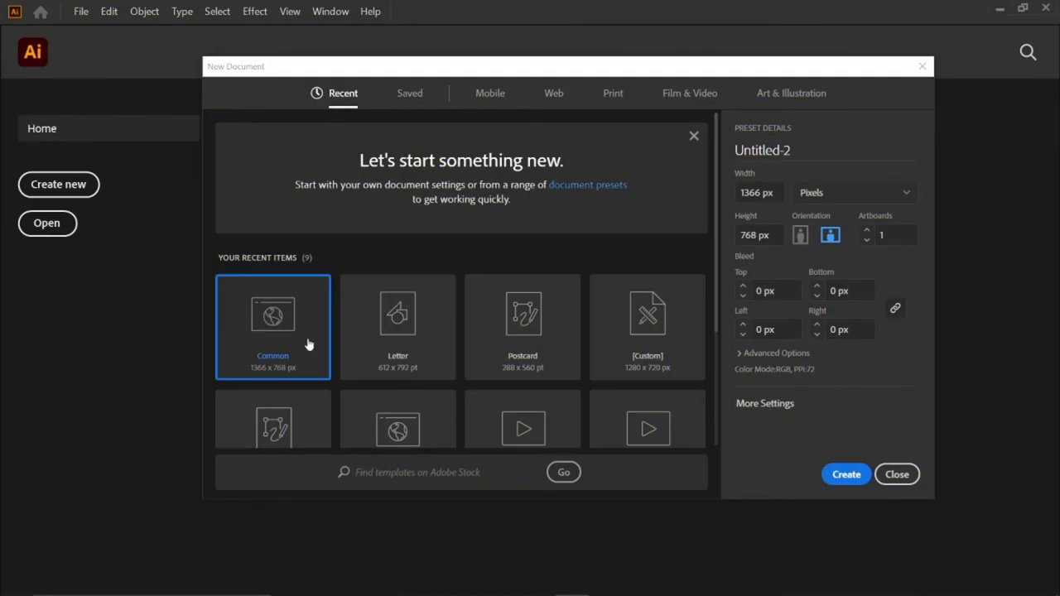
Step: Create the new blank 1366 x 768 px document from the preset
click(845, 475)
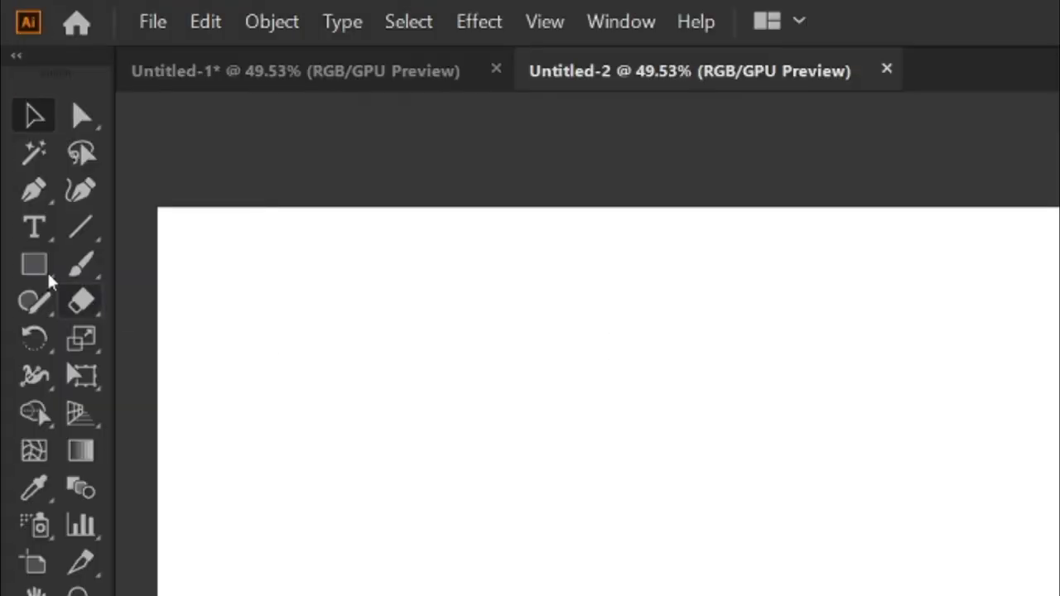
Step: Draw a rectangle over the whole artboard filled with yellow #ffde69
click(17, 141)
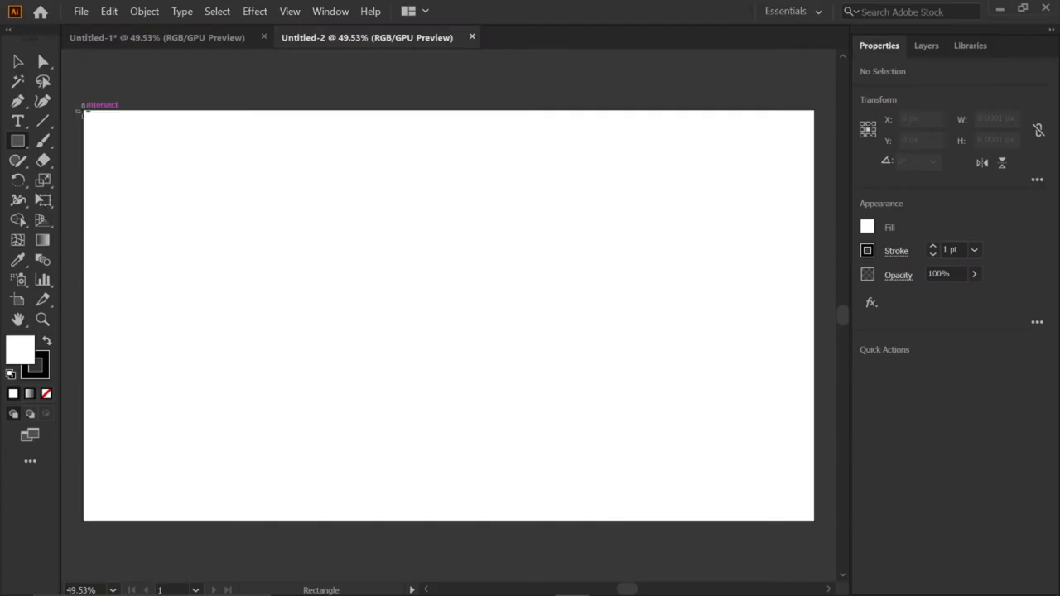
drag(83, 110, 814, 519)
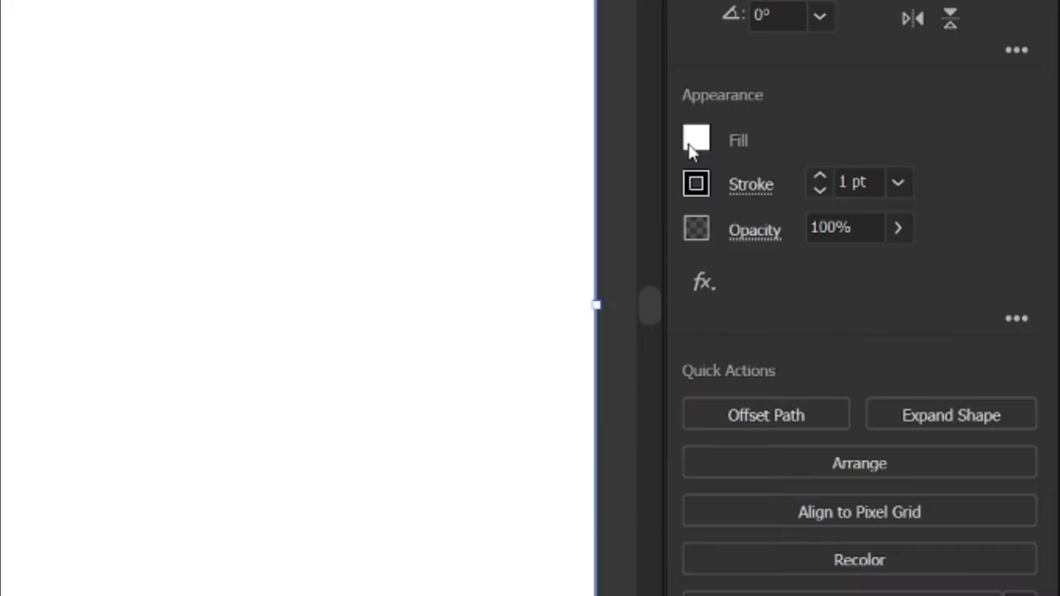
click(867, 227)
click(552, 199)
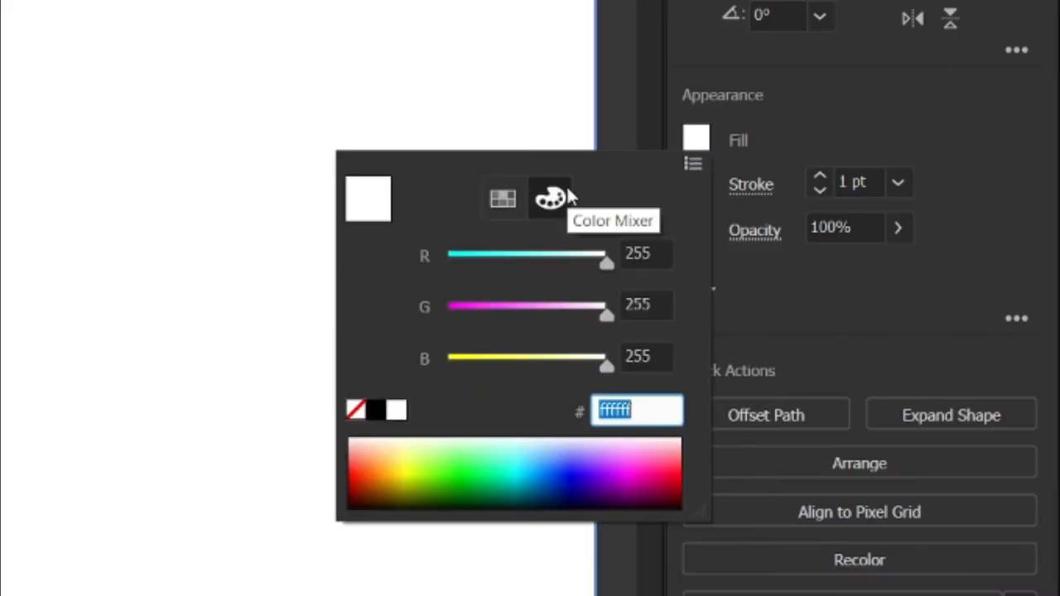
text(ffde69)
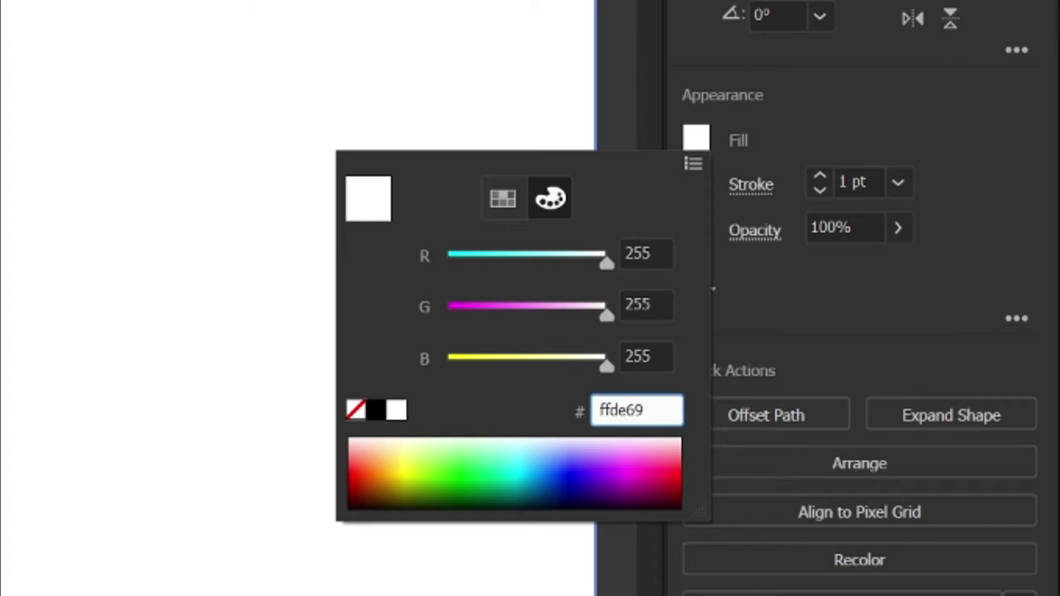
key(Return)
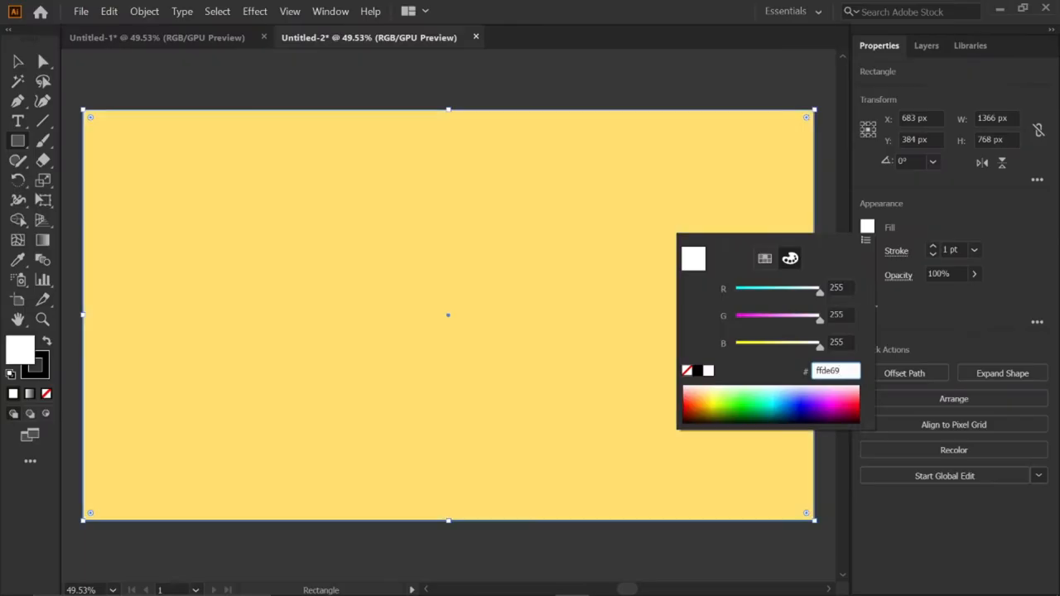
Step: Remove the background rectangle's stroke and lock it in place (Ctrl+2)
click(667, 149)
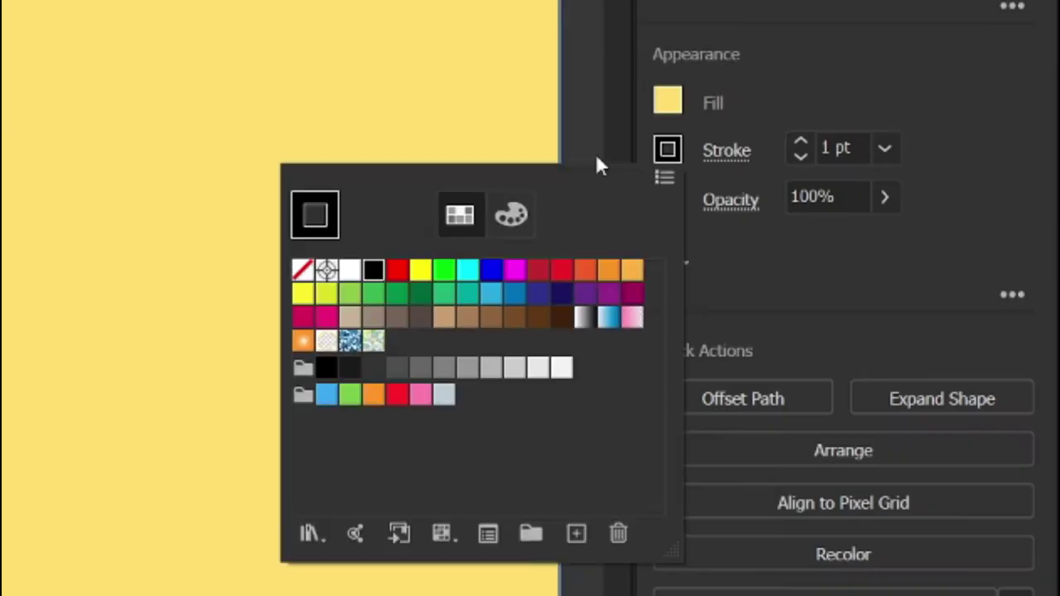
click(303, 270)
key(Escape)
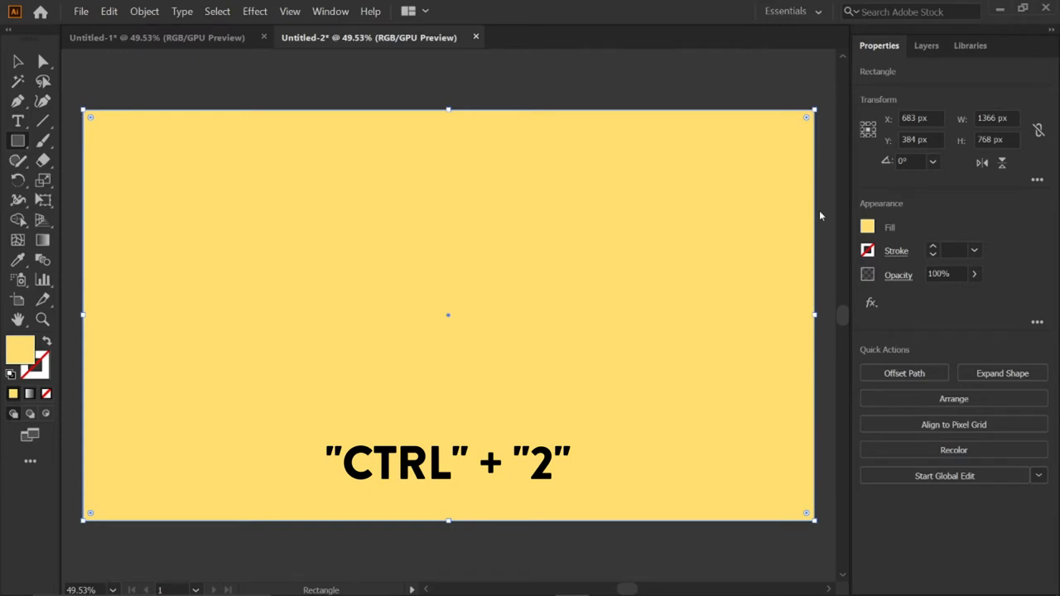
key(ctrl+2)
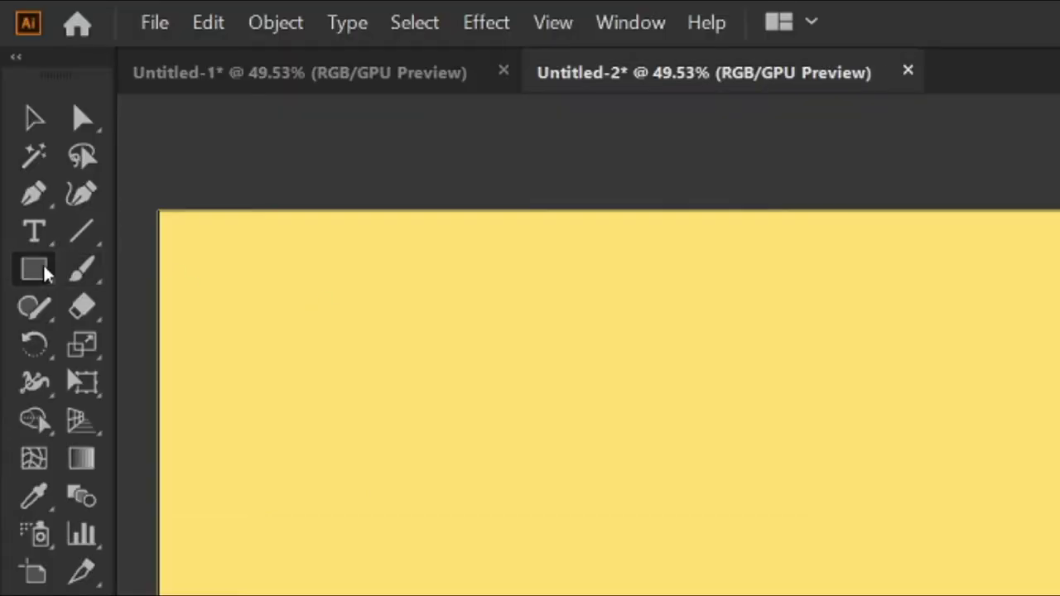
Step: Create a 930 x 520 px rectangle, centre it on the artboard and fill it black
click(37, 270)
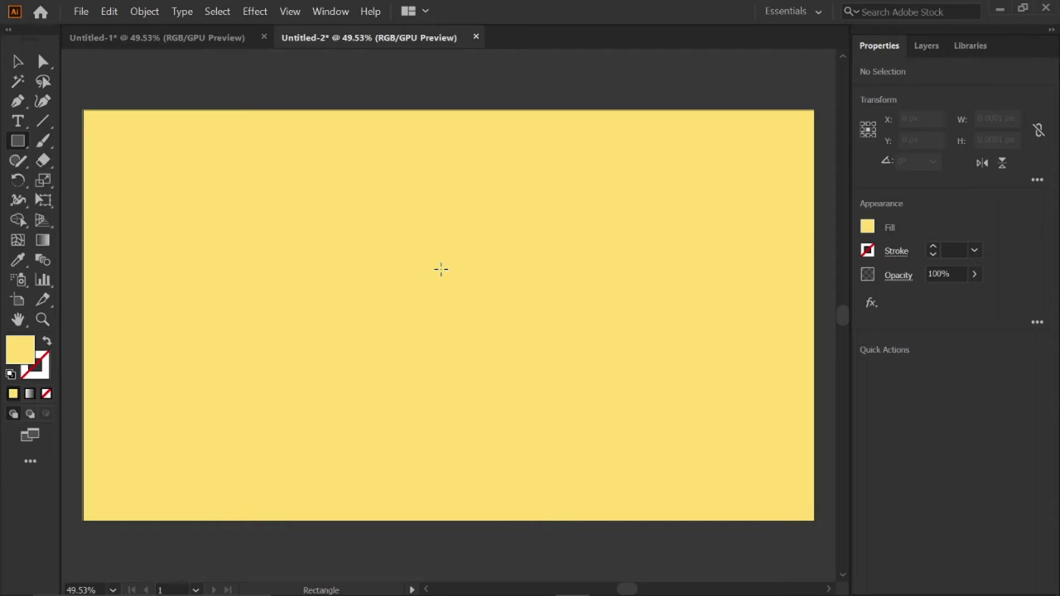
click(441, 269)
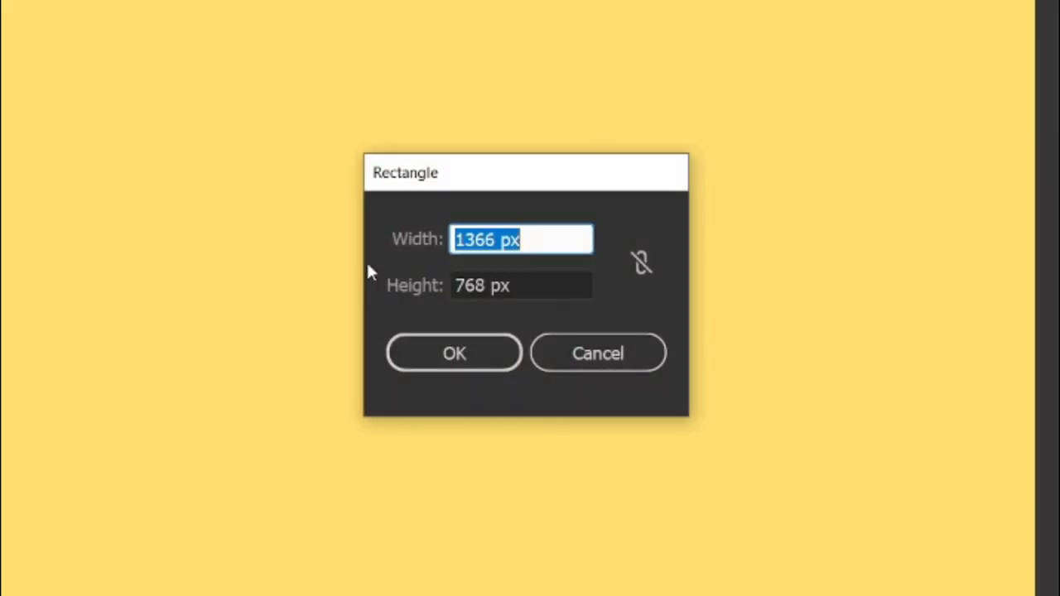
text(930)
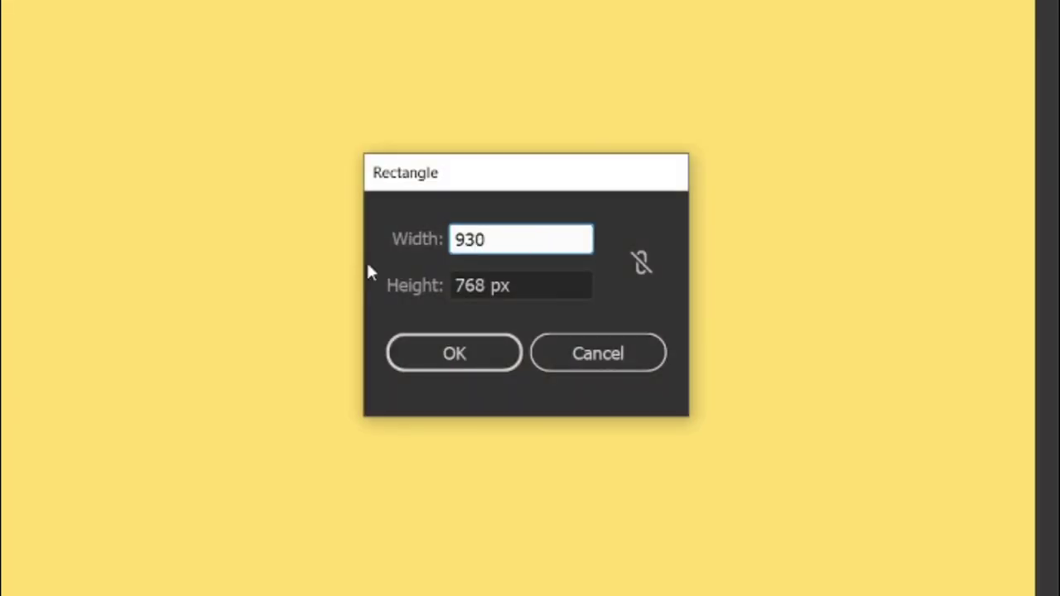
key(Tab)
text(520)
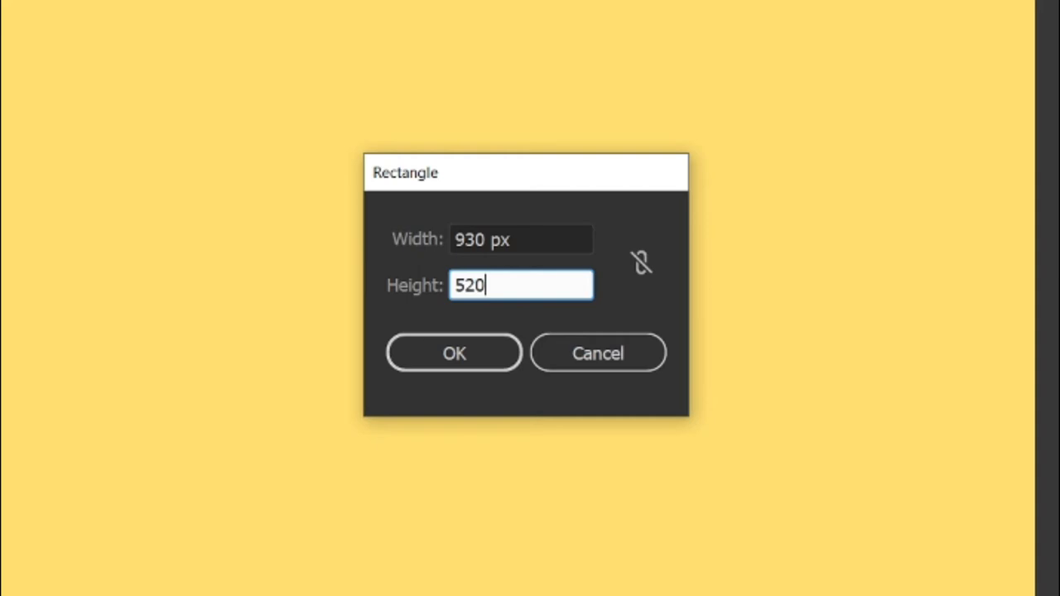
drag(691, 419, 447, 321)
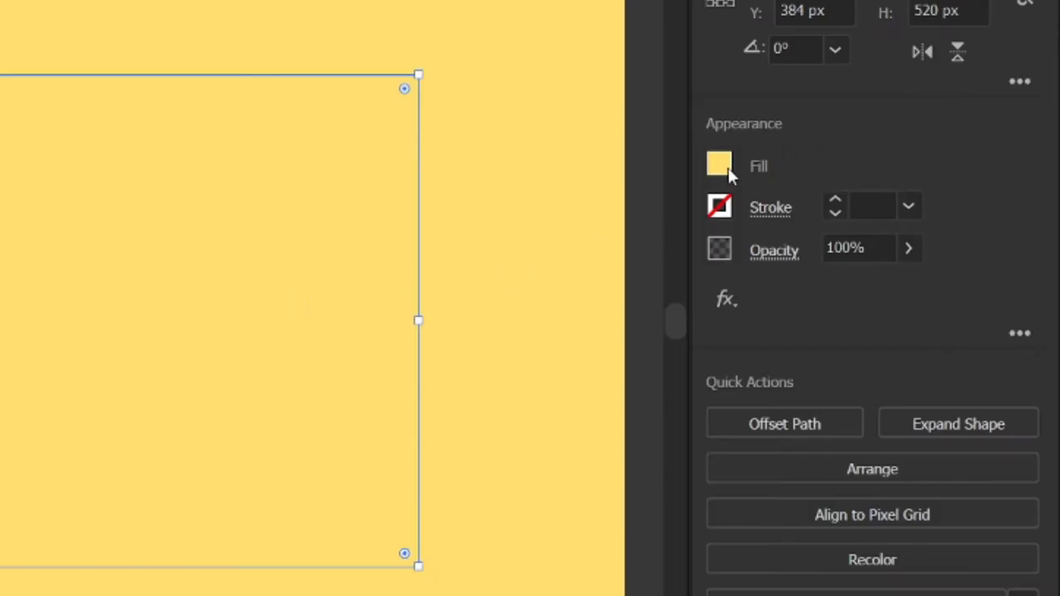
click(720, 166)
click(420, 418)
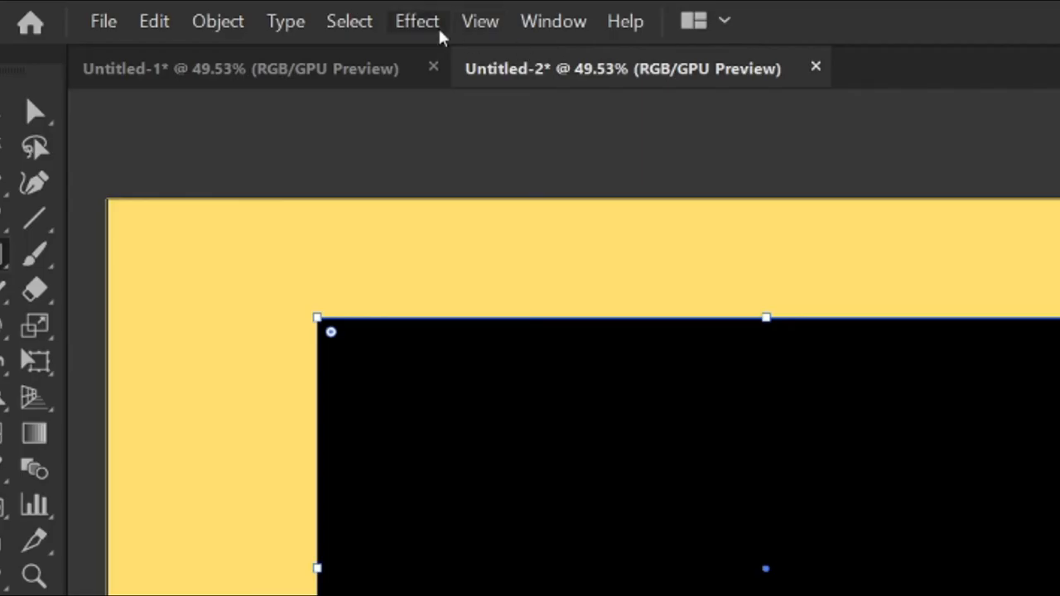
Step: Apply a Drop Shadow effect with 35% opacity, X offset -50 px, Y offset 50 px
click(255, 10)
mouse_move(441, 344)
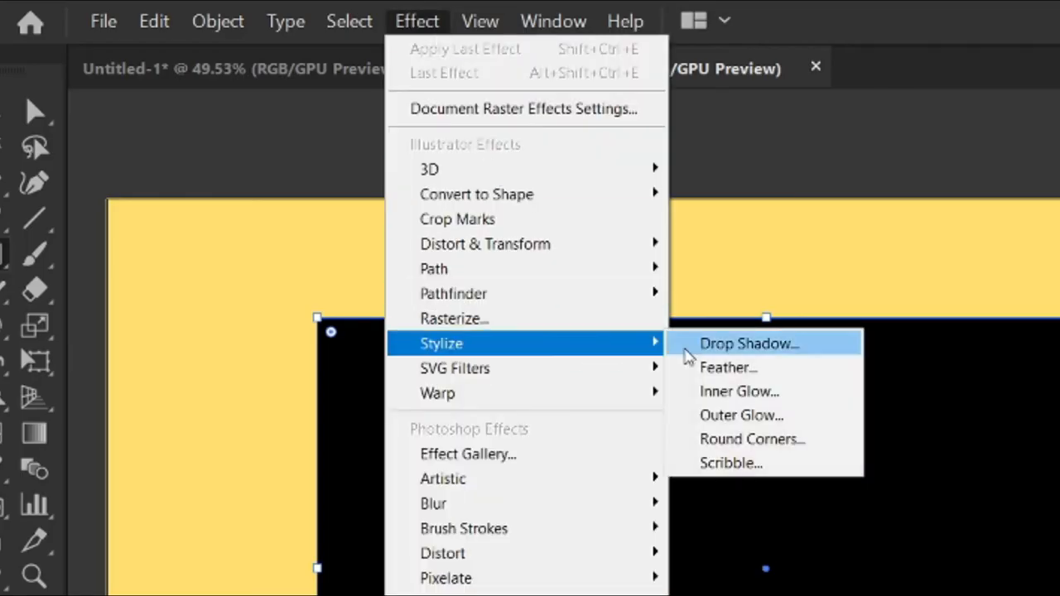
click(695, 348)
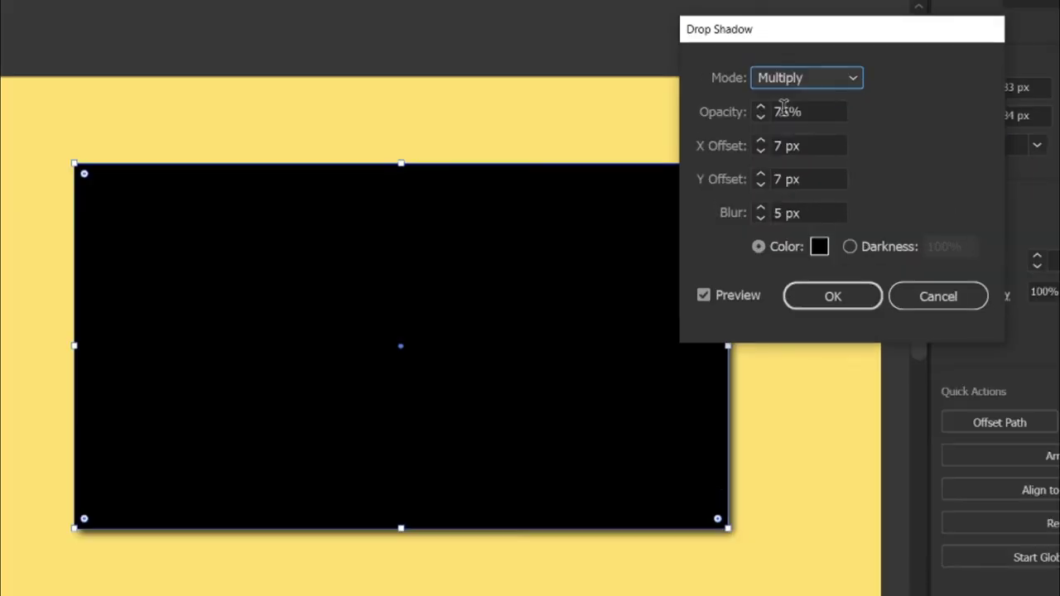
double_click(783, 111)
text(35)
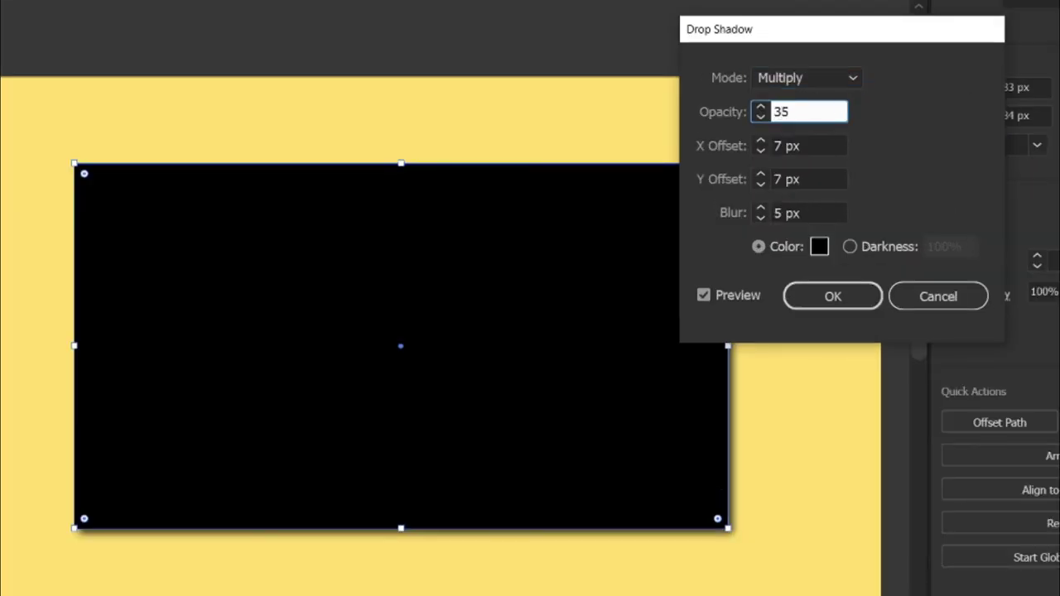
key(Tab)
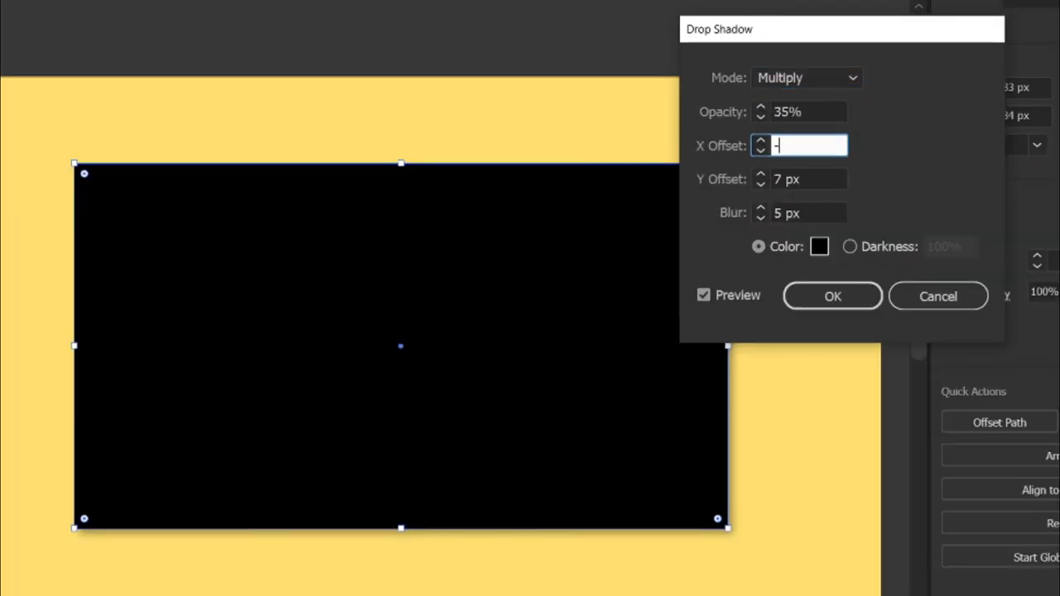
key(Tab)
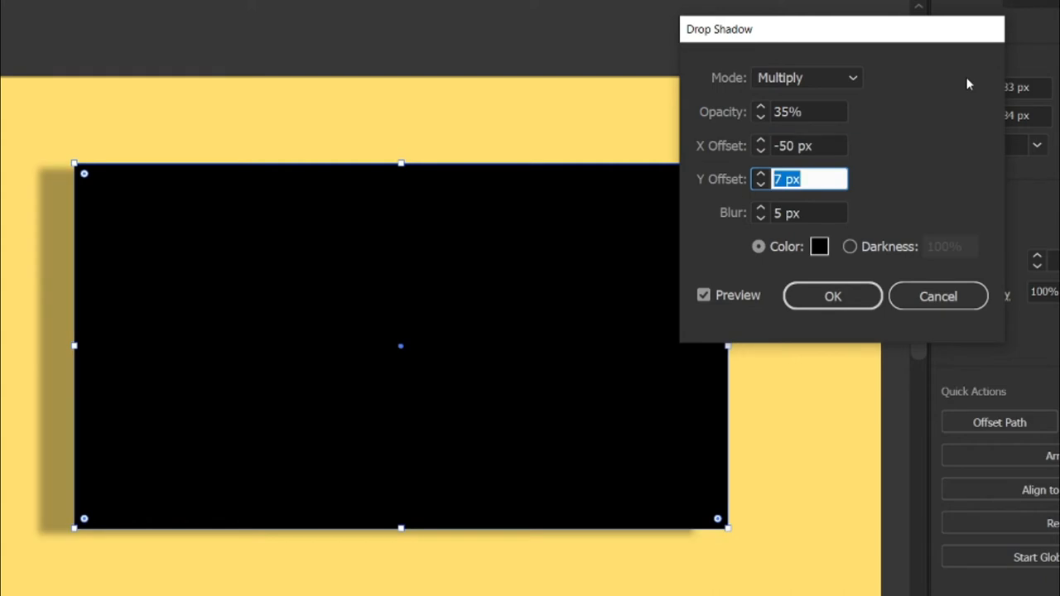
text(50)
key(Tab)
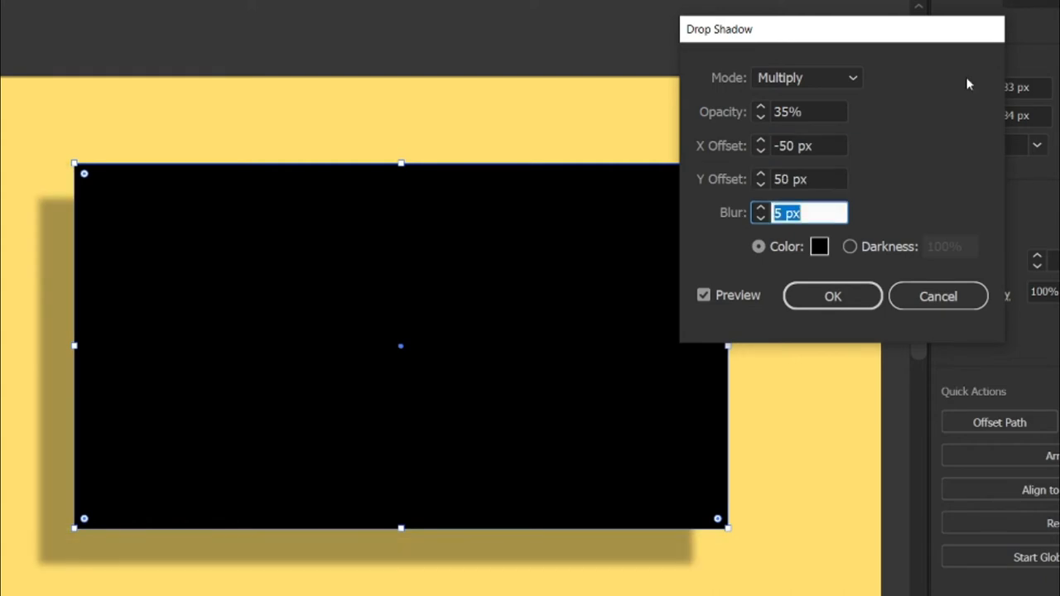
text(20)
key(Return)
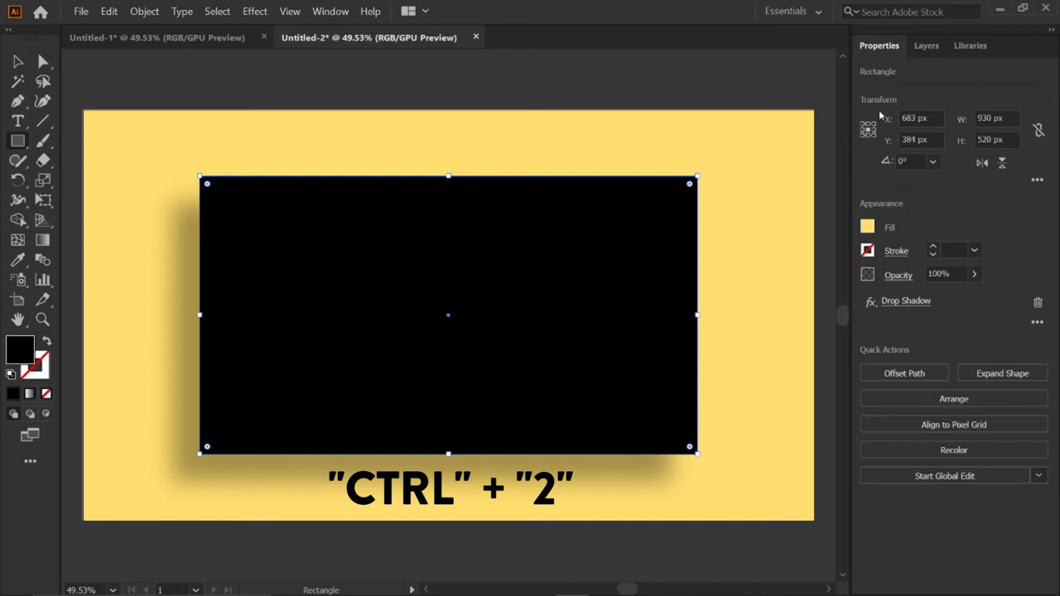
Step: Lock the black panel, then create a 930 x 100 px bar centred across its lower part
key(ctrl+2)
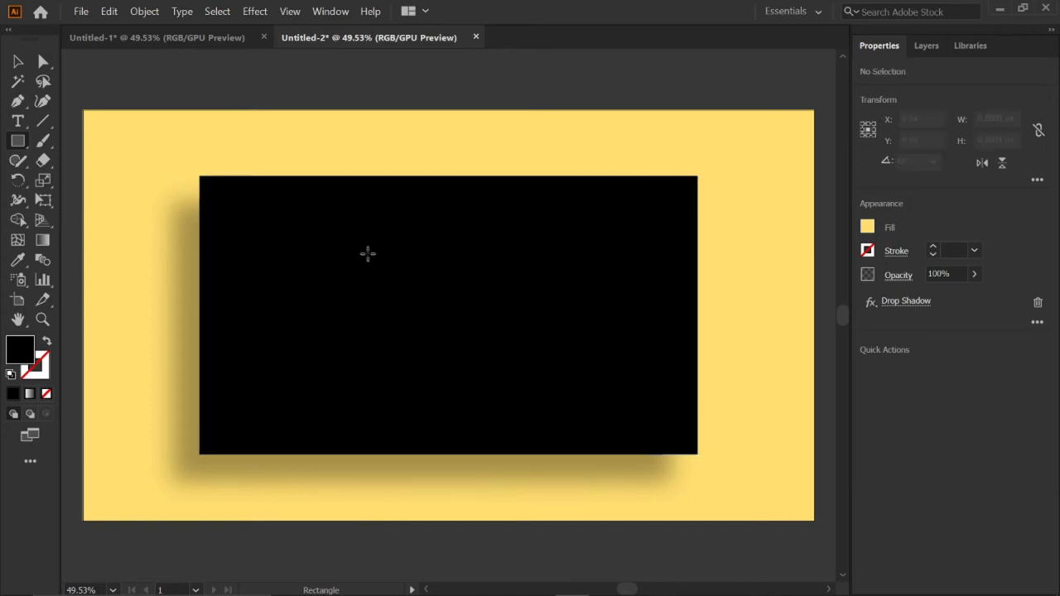
click(368, 254)
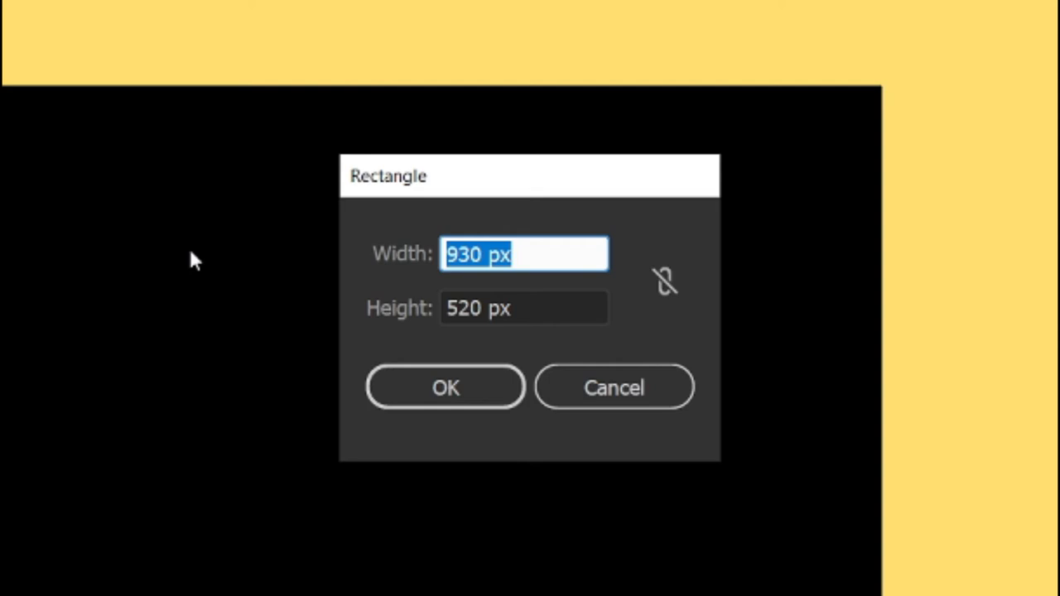
key(Tab)
text(10)
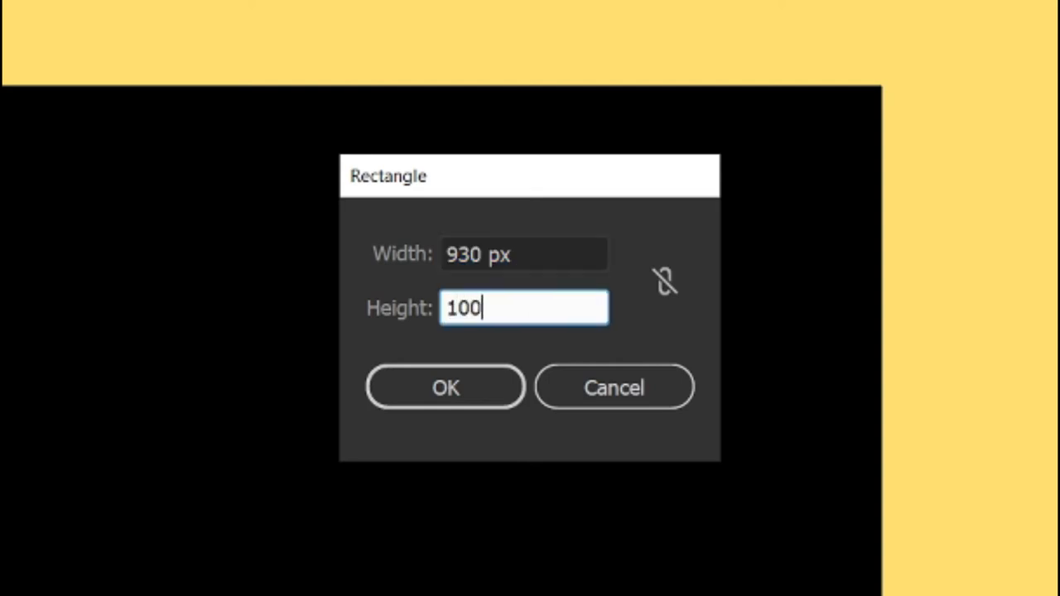
key(Return)
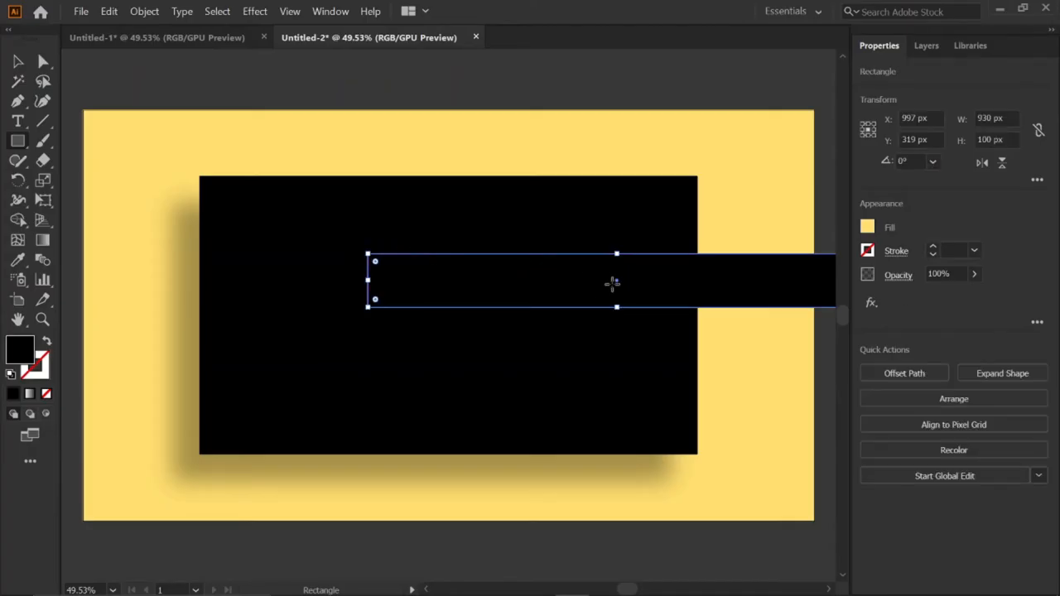
drag(613, 284, 451, 379)
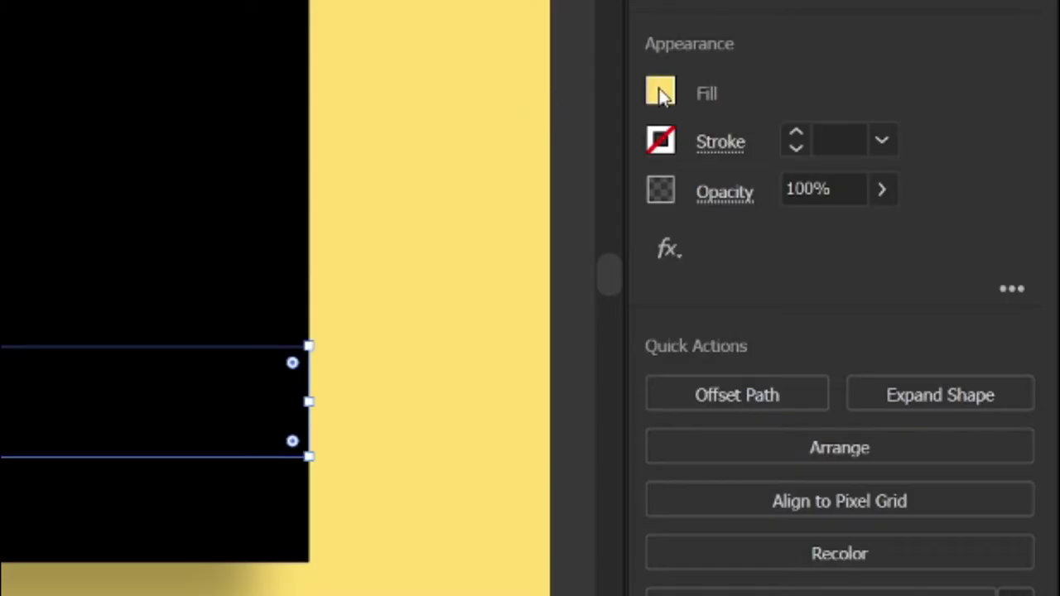
Step: Fill the bar white
click(867, 226)
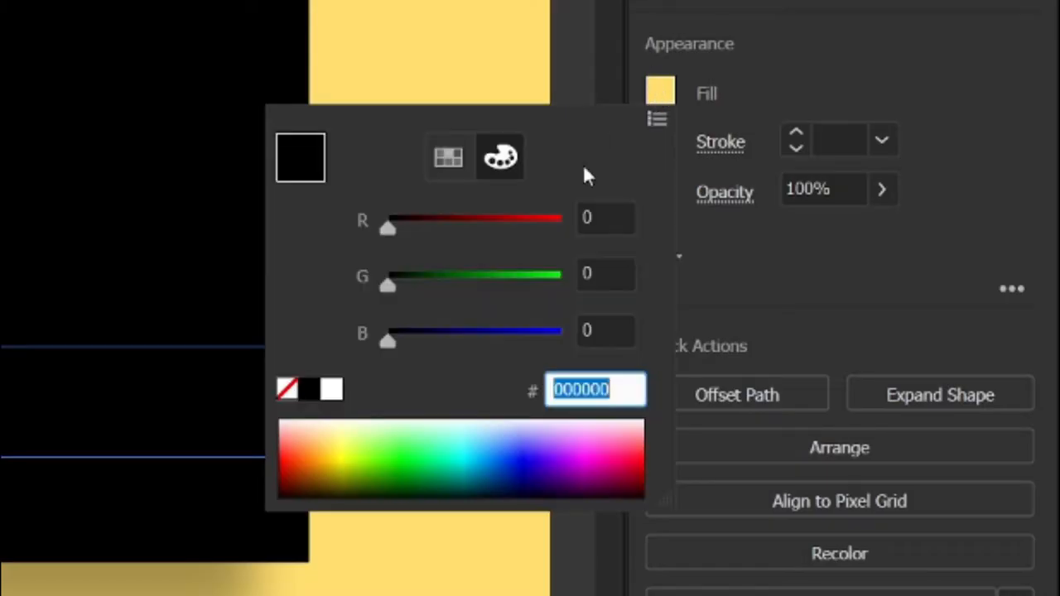
click(331, 388)
click(862, 182)
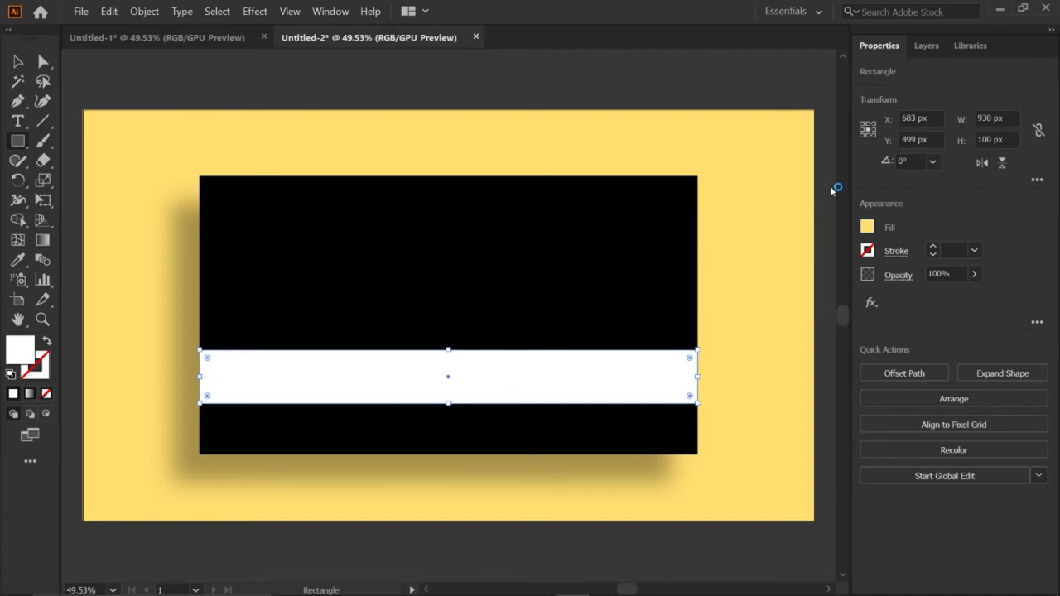
Step: Add a two-line PROJECT / PROPOSAL title and make its fill white
click(35, 241)
click(389, 308)
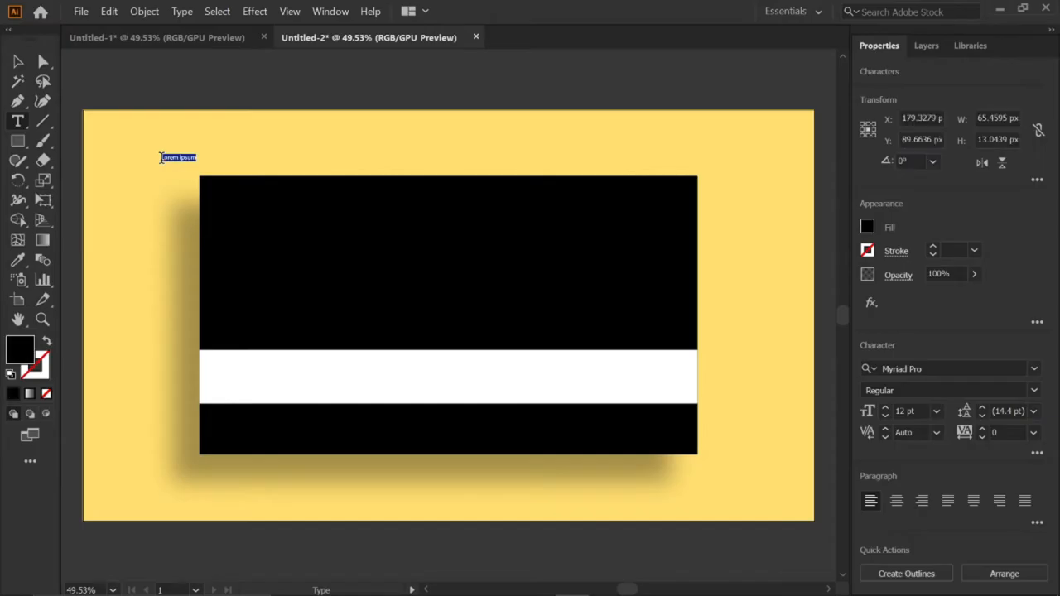
text(PROJECT)
key(Return)
text(PROPOSAL)
key(Escape)
key(v)
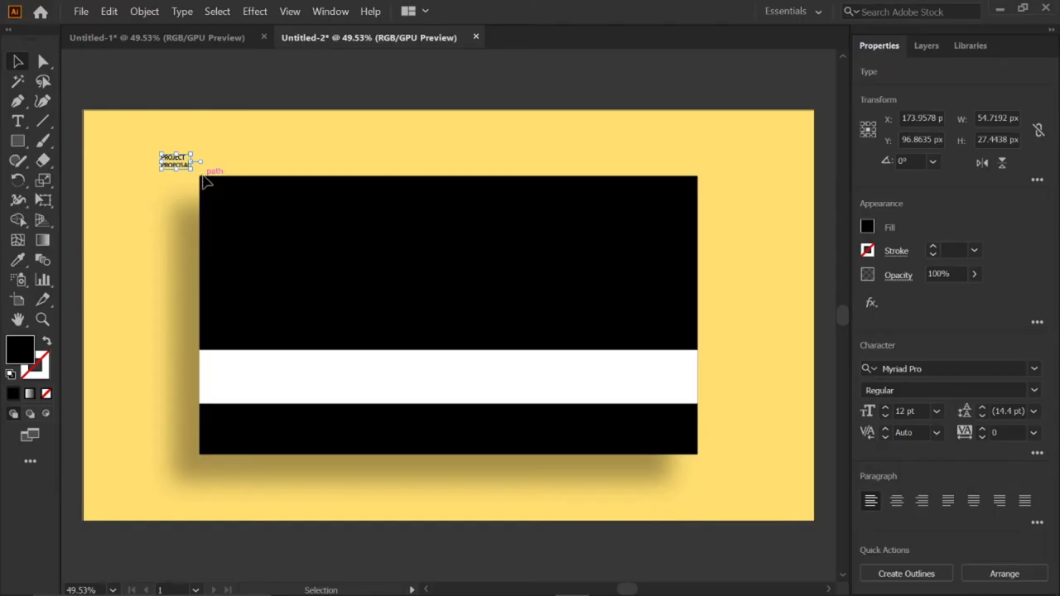
click(867, 226)
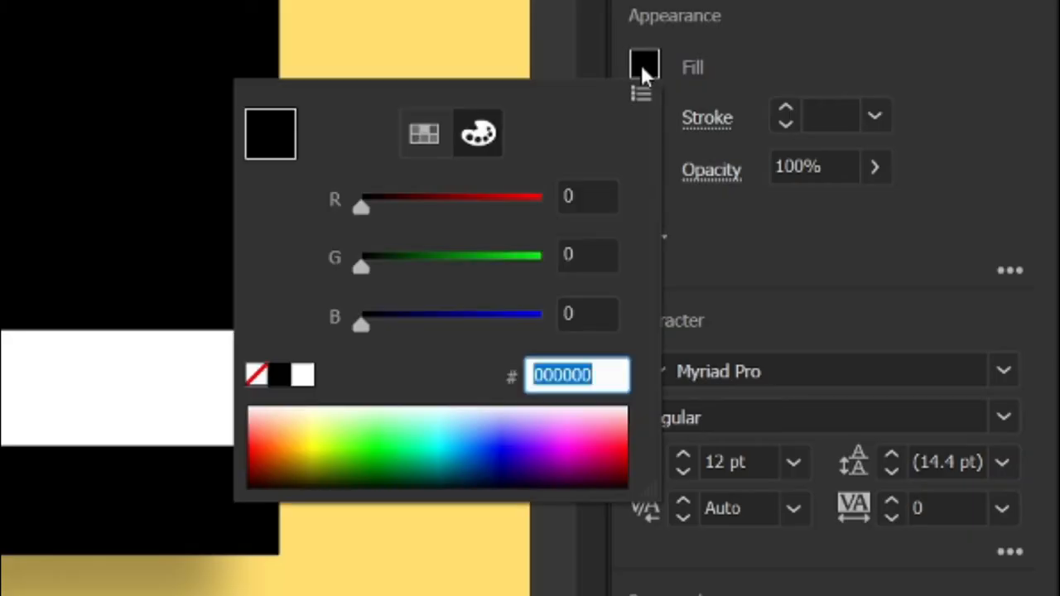
click(303, 374)
key(Return)
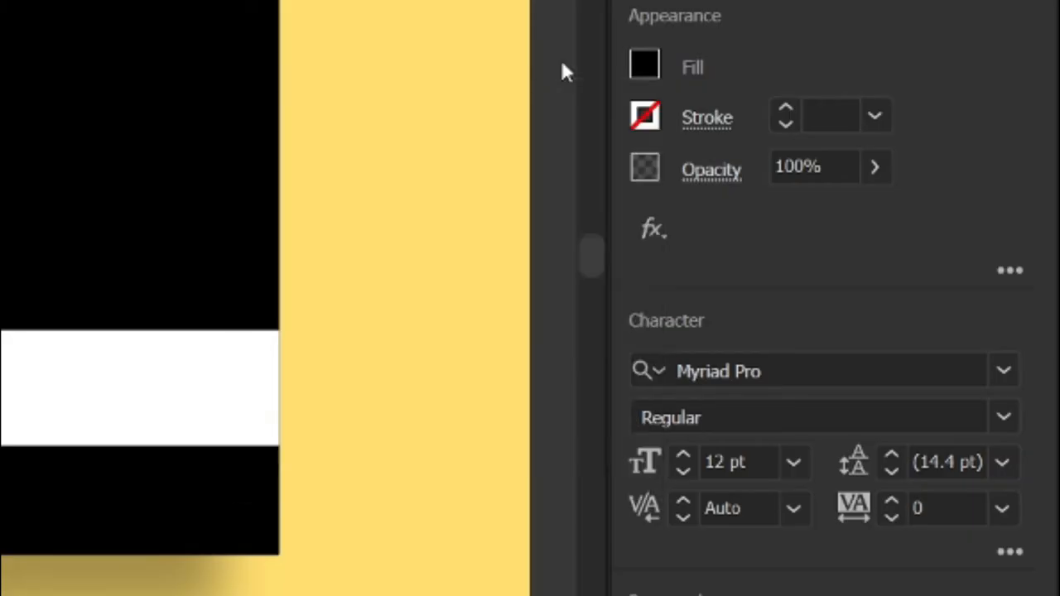
Step: Set the title to The Bold Font at 90 pt and move it to the black panel's upper left
click(820, 140)
text(THE)
click(836, 308)
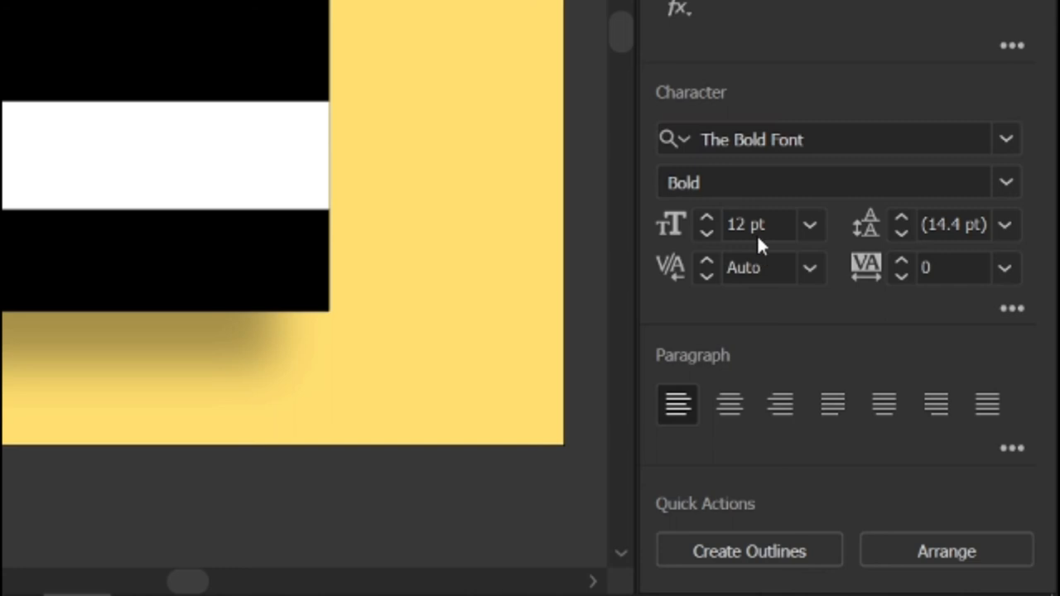
double_click(749, 225)
text(9)
text(0)
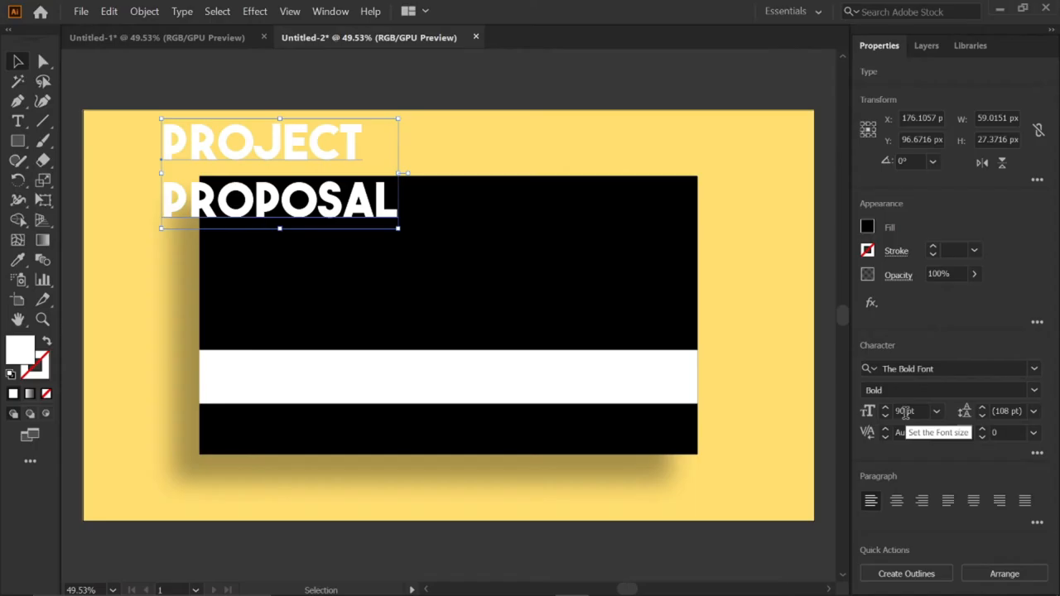
key(Return)
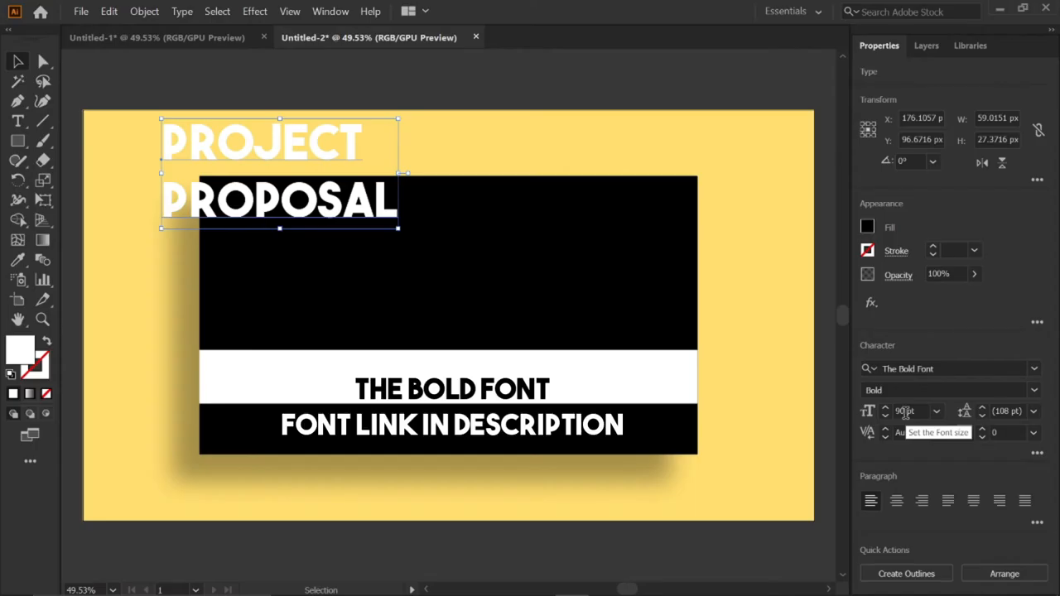
drag(315, 214, 373, 302)
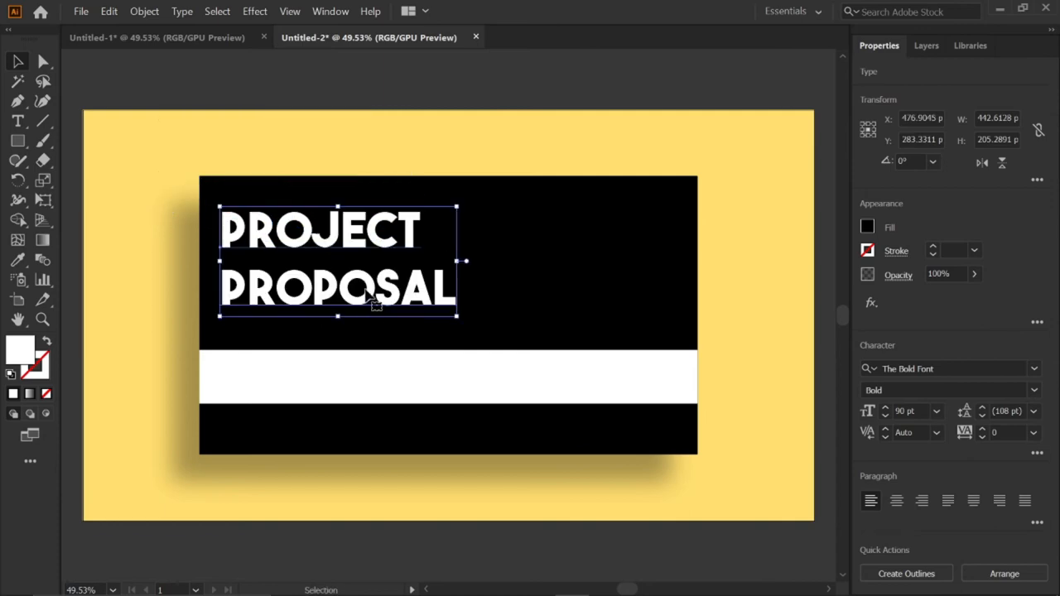
key(t)
click(290, 142)
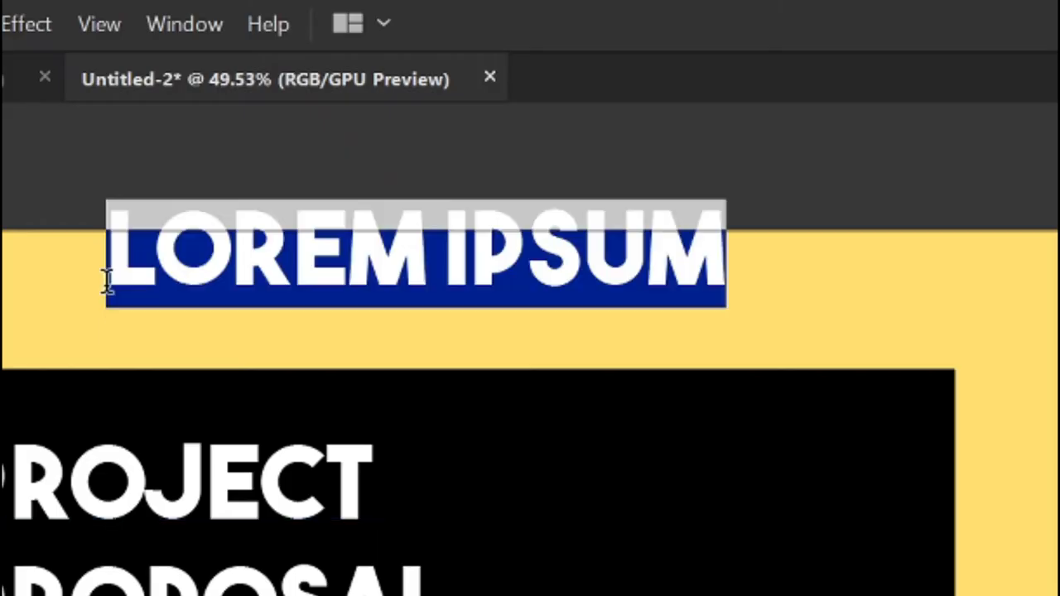
key(Escape)
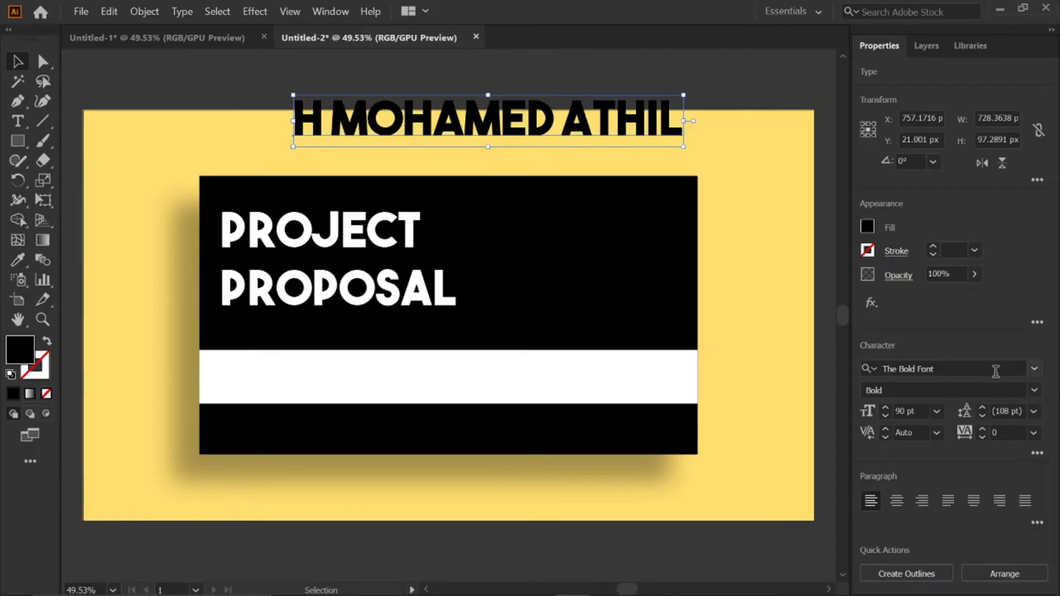
click(995, 370)
text(C)
text(ERA)
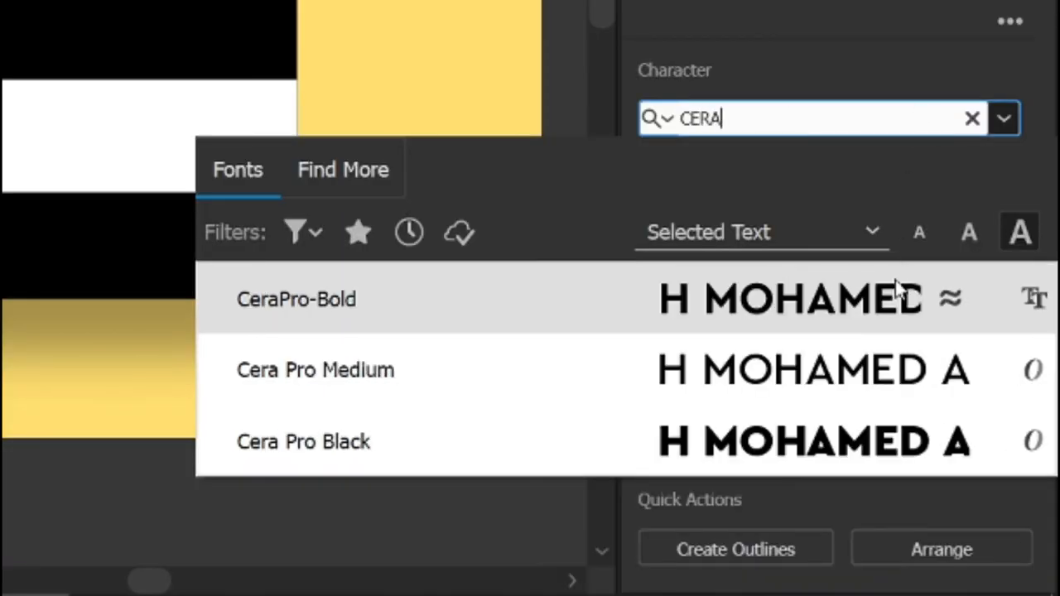
key(Return)
double_click(720, 209)
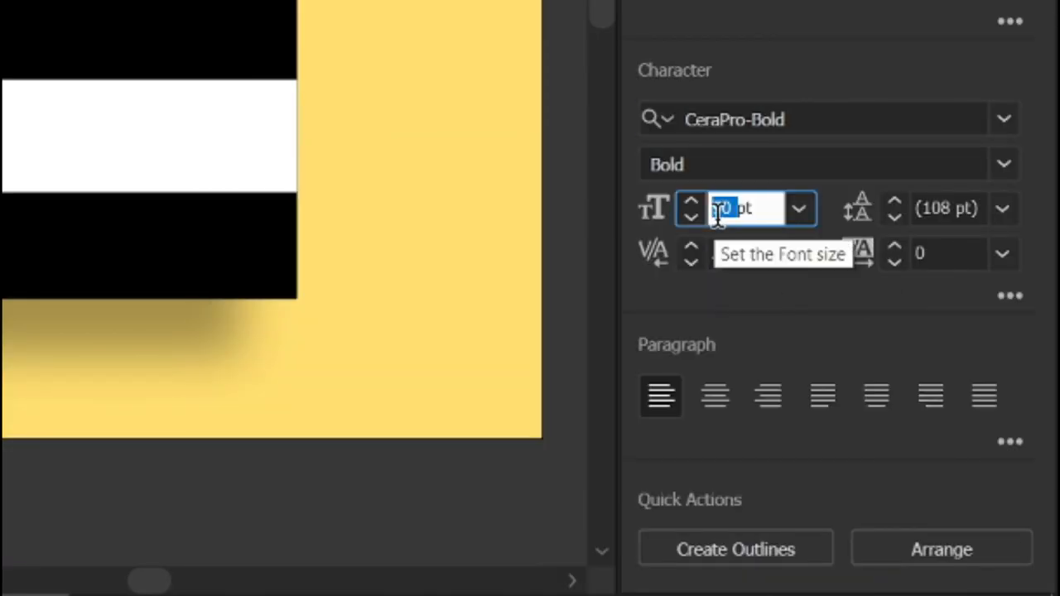
text(40)
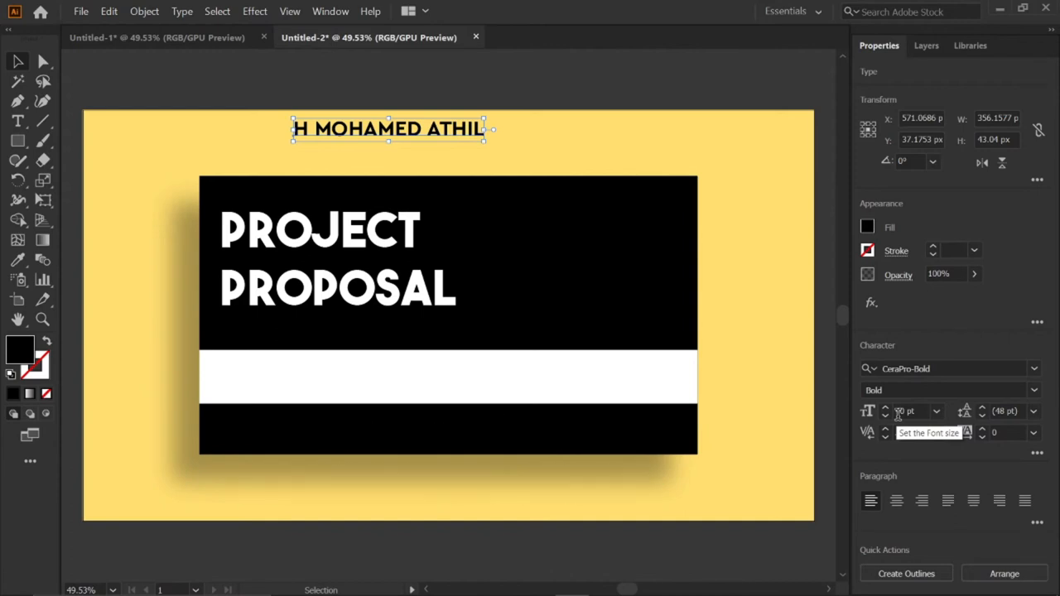
key(Return)
drag(361, 131, 569, 377)
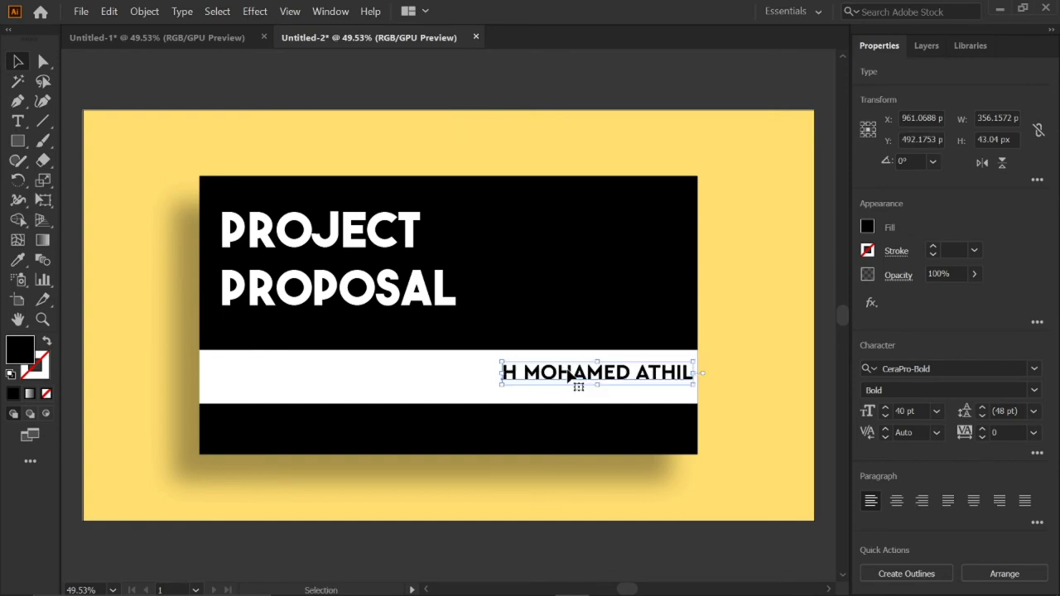
Step: Add an email contact line below the name, filled white at 18 pt
click(37, 240)
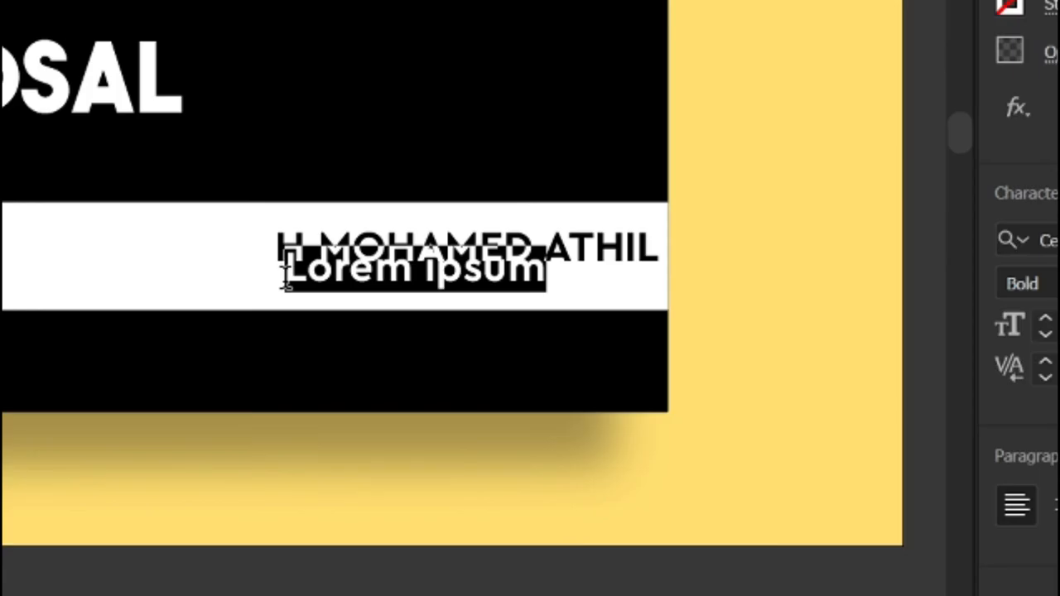
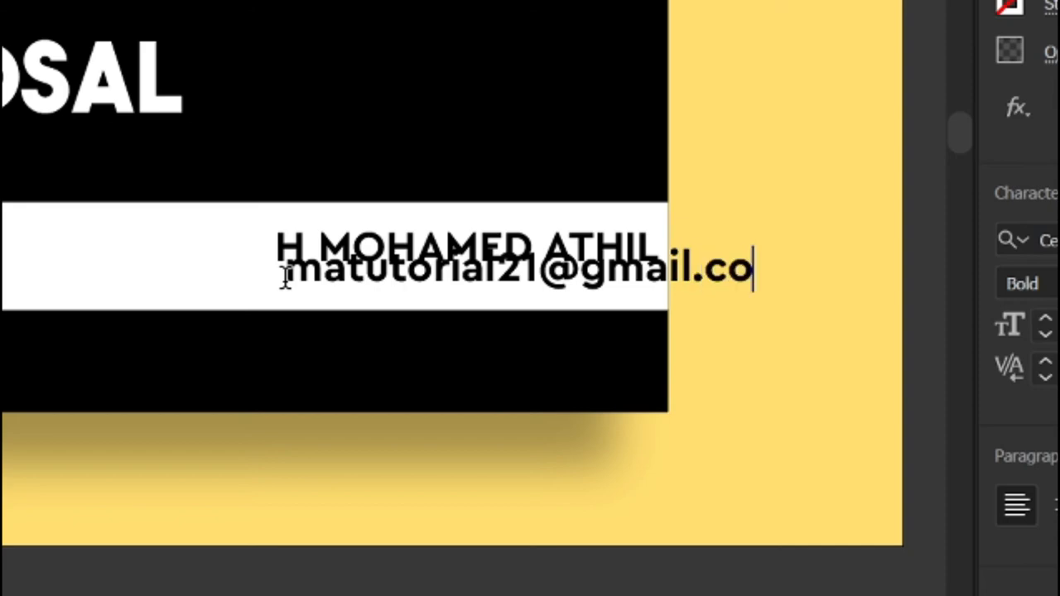
key(Escape)
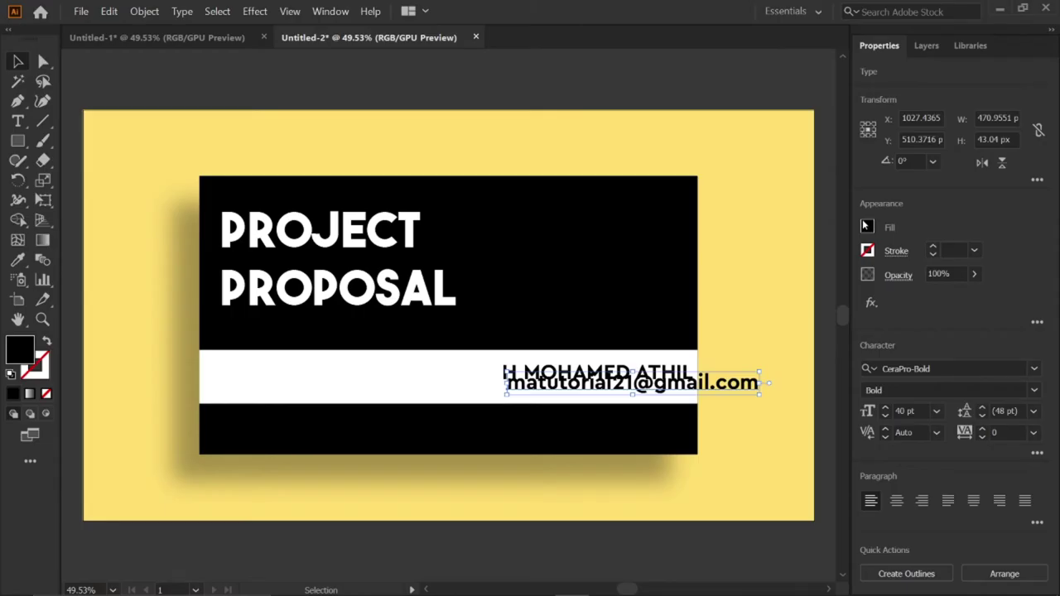
click(866, 226)
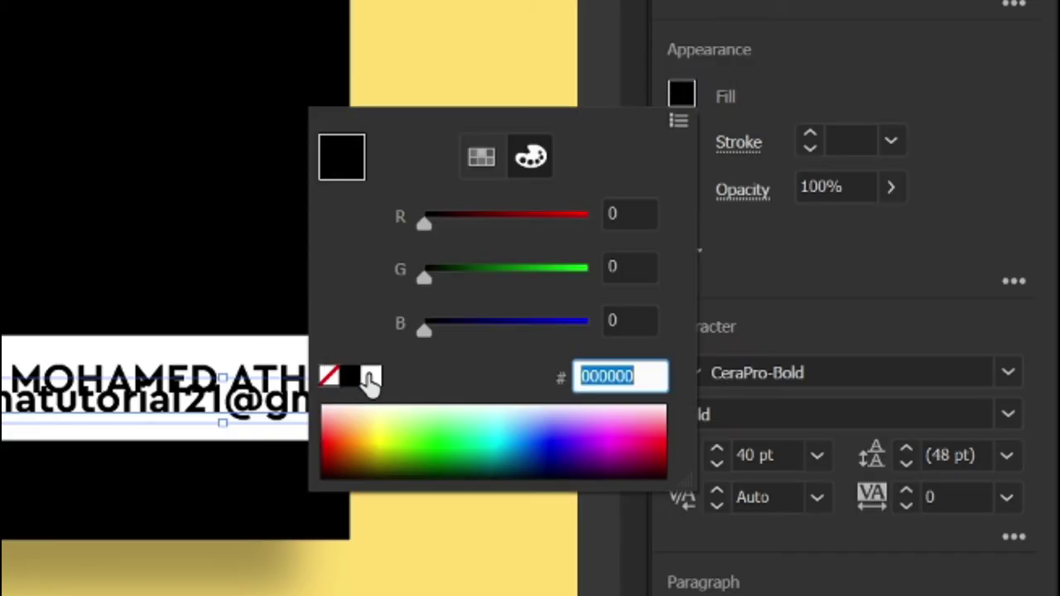
click(369, 381)
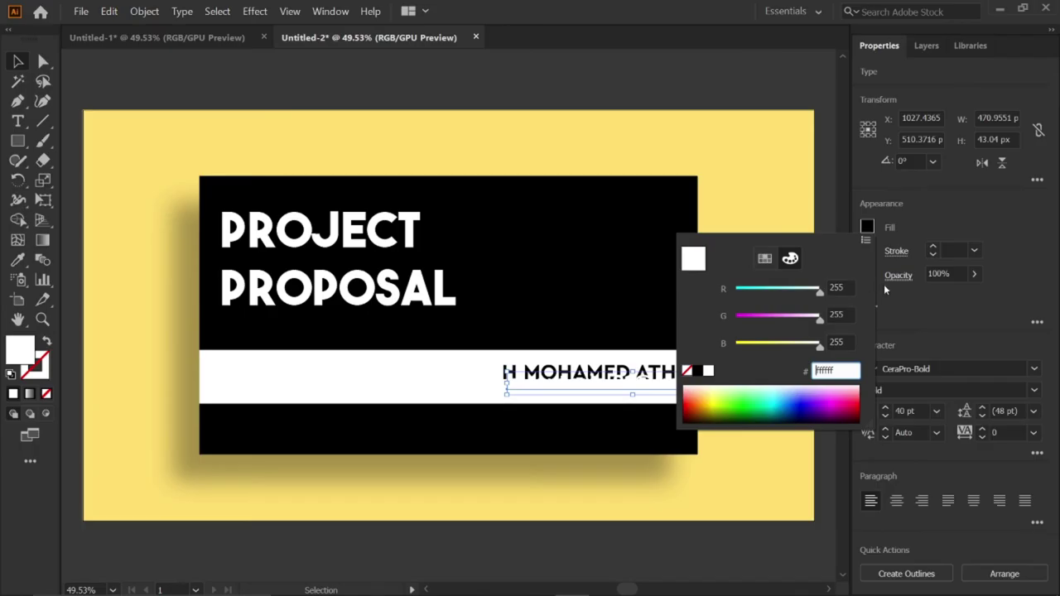
click(884, 288)
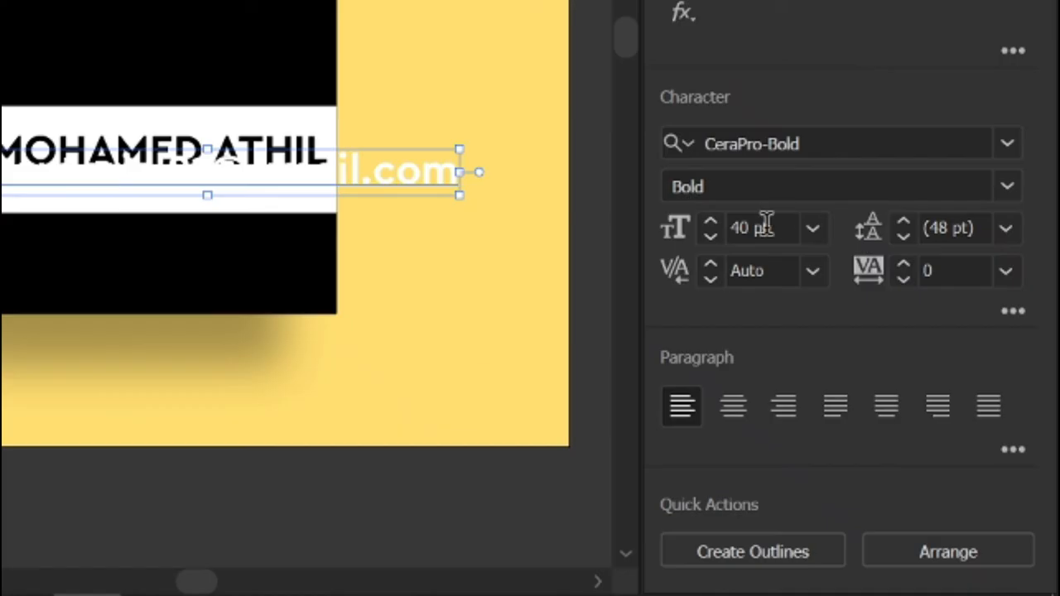
click(907, 411)
text(18)
key(Return)
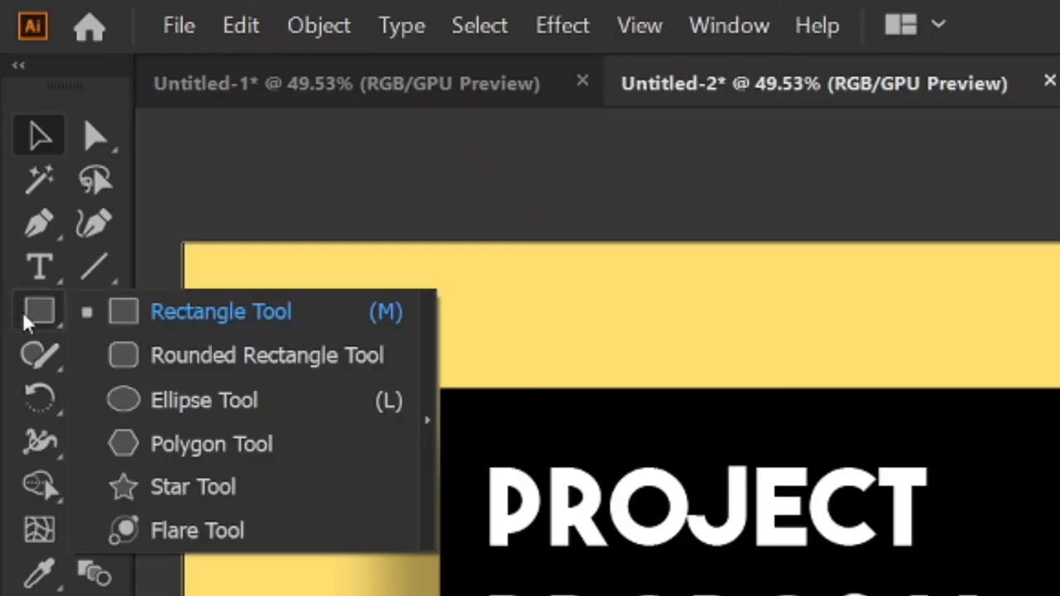
Step: Draw two overlapping hexagons in the panel's top-right corner as unfilled 2 pt white outlines
click(201, 442)
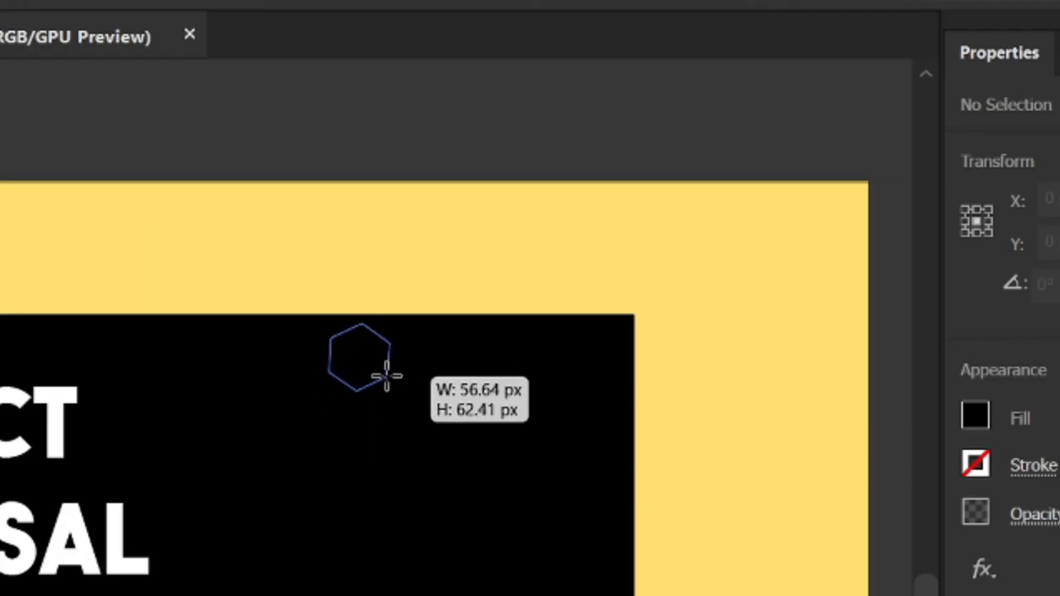
drag(359, 358, 390, 381)
drag(424, 327, 439, 356)
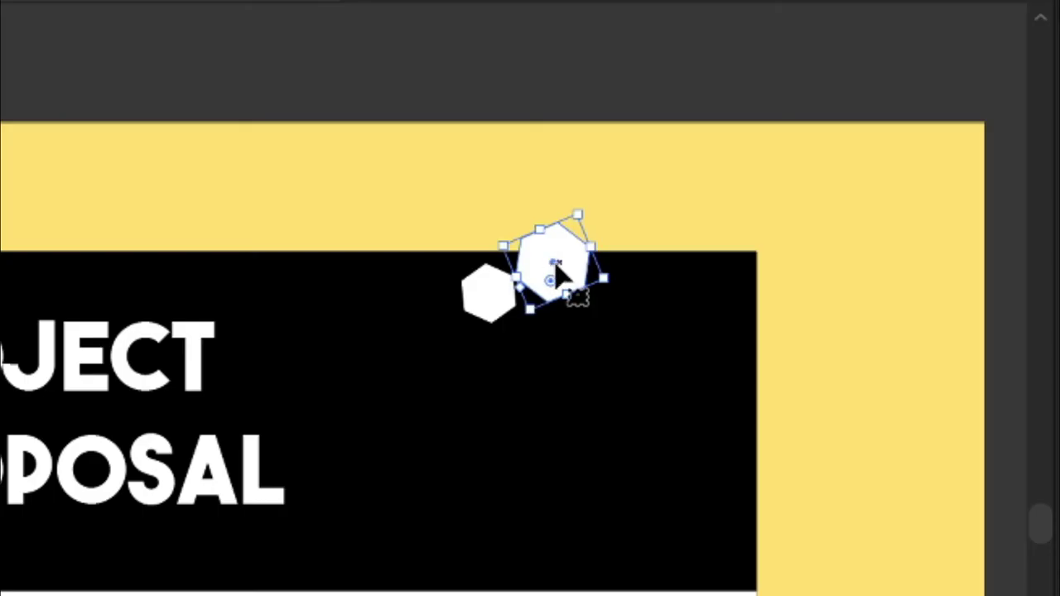
drag(560, 263, 542, 300)
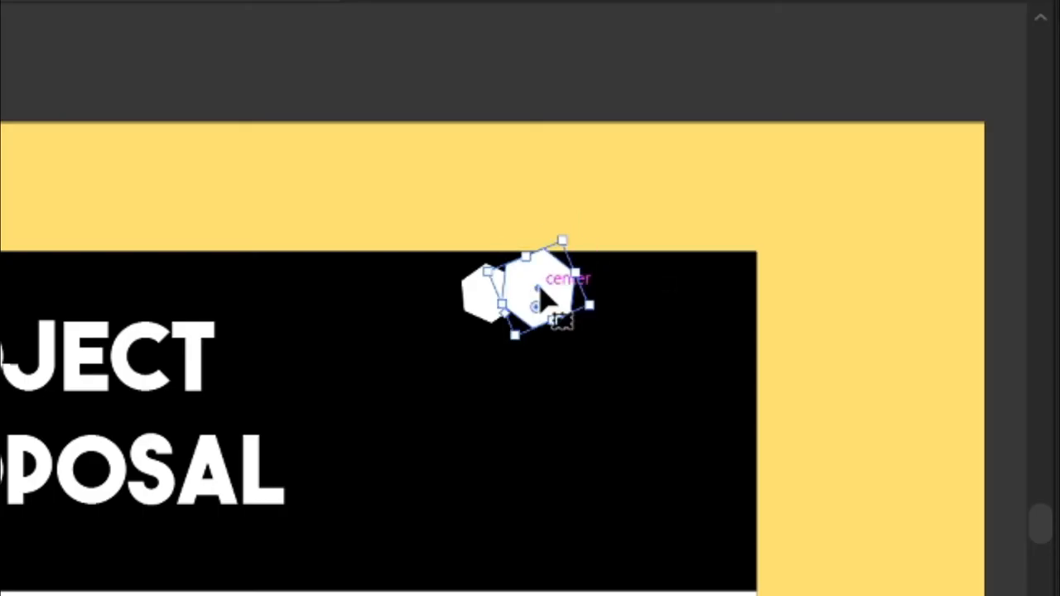
shift+click(484, 298)
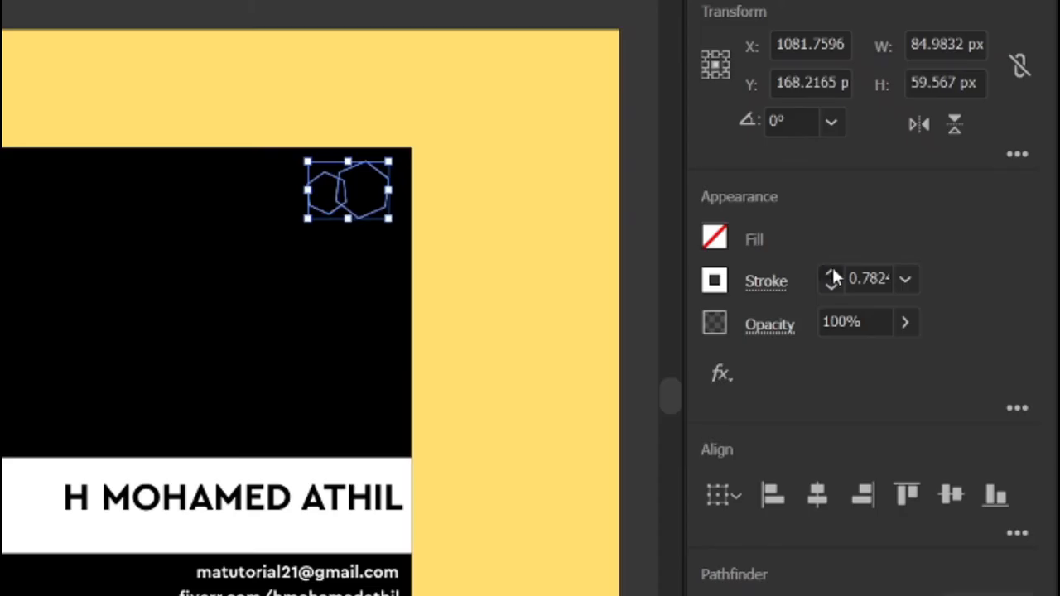
click(831, 273)
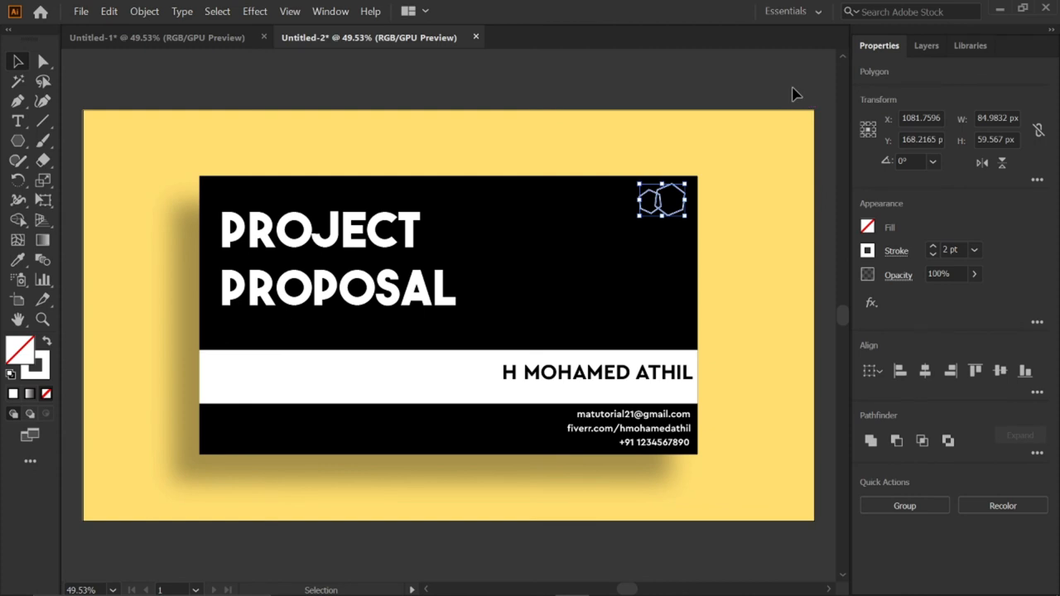